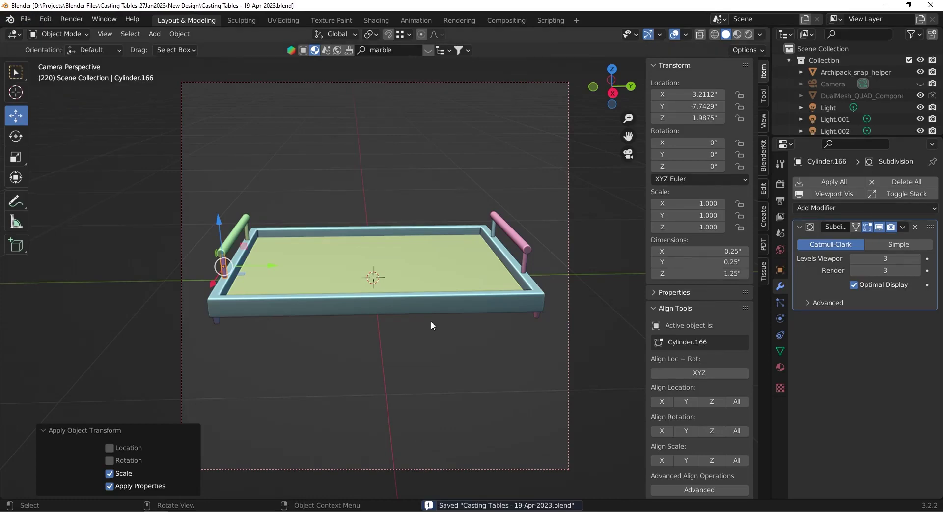
- Show the tray in Material Preview shading and box-select the whole tray
mouse_move(503, 337)
middle_mouse_down()
mouse_move(557, 291)
mouse_move(416, 289)
middle_mouse_up()
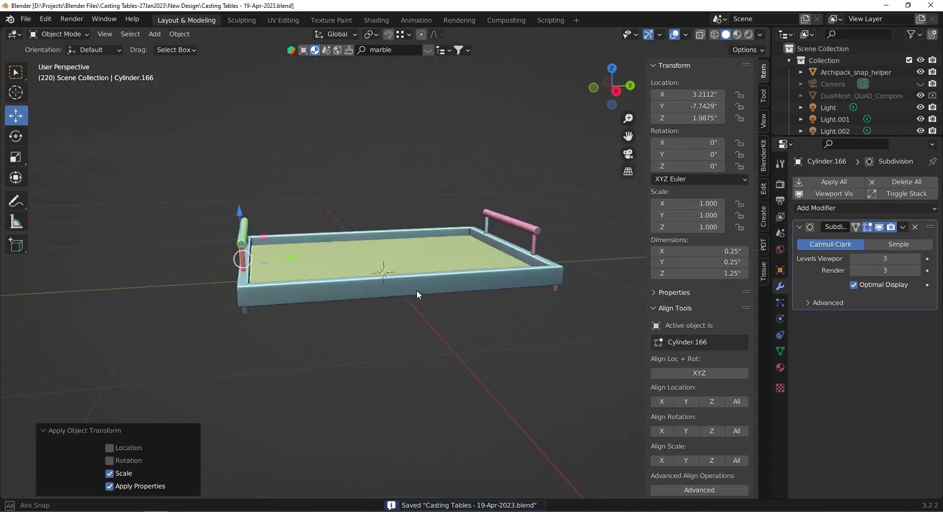
left_click(739, 34)
left_click_drag(188, 173, 587, 387)
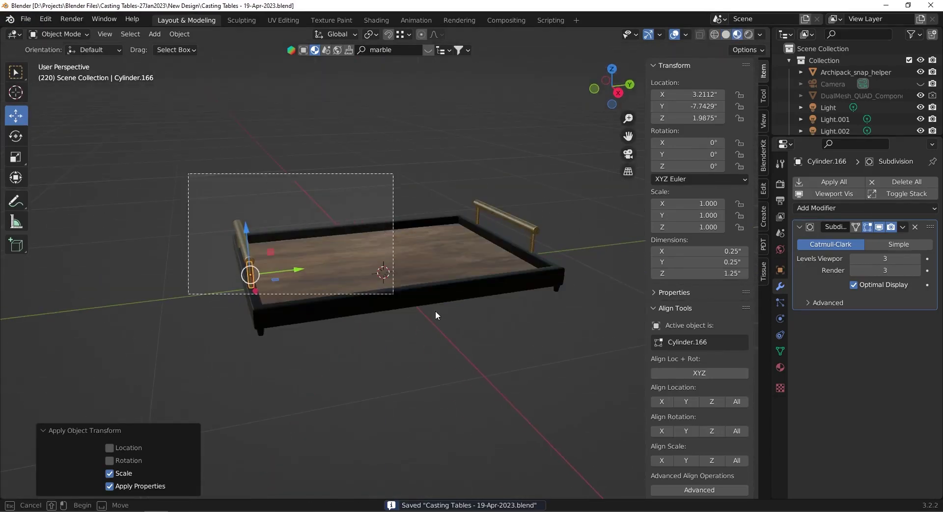
mouse_move(439, 334)
middle_mouse_down()
mouse_move(539, 354)
mouse_move(369, 350)
mouse_move(442, 358)
mouse_move(377, 357)
mouse_move(447, 373)
mouse_move(462, 302)
mouse_move(459, 337)
mouse_move(400, 358)
mouse_move(531, 349)
mouse_move(538, 365)
mouse_move(521, 358)
middle_mouse_up()
- Zoom in and orbit to a front view of the tray, then zoom back out
scroll(353, 341, "up", 1)
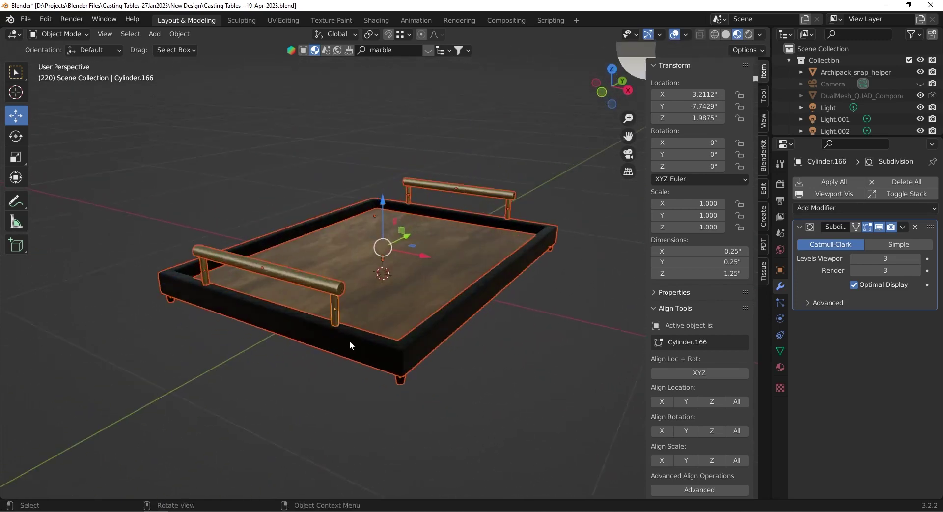
scroll(349, 340, "up", 3)
scroll(378, 356, "up", 2)
mouse_move(381, 355)
middle_mouse_down()
mouse_move(448, 328)
mouse_move(405, 318)
mouse_move(409, 306)
mouse_move(511, 313)
mouse_move(463, 333)
mouse_move(473, 251)
mouse_move(469, 289)
mouse_move(505, 368)
mouse_move(555, 352)
mouse_move(549, 337)
mouse_move(586, 343)
mouse_move(557, 317)
mouse_move(555, 332)
mouse_move(461, 289)
mouse_move(410, 293)
mouse_move(455, 286)
mouse_move(419, 287)
middle_mouse_up()
scroll(489, 308, "down", 3)
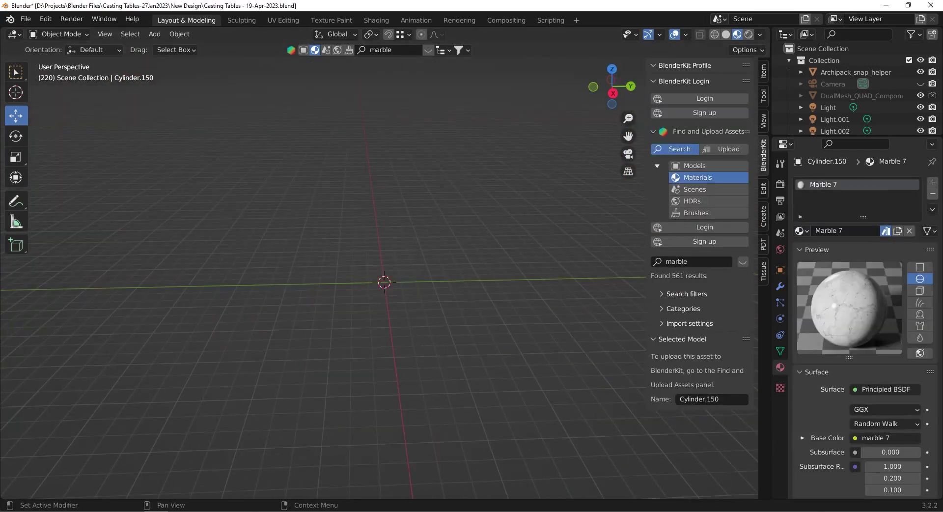
- Add a cube and set its size to 16 inches
key("shift+a")
mouse_move(343, 274)
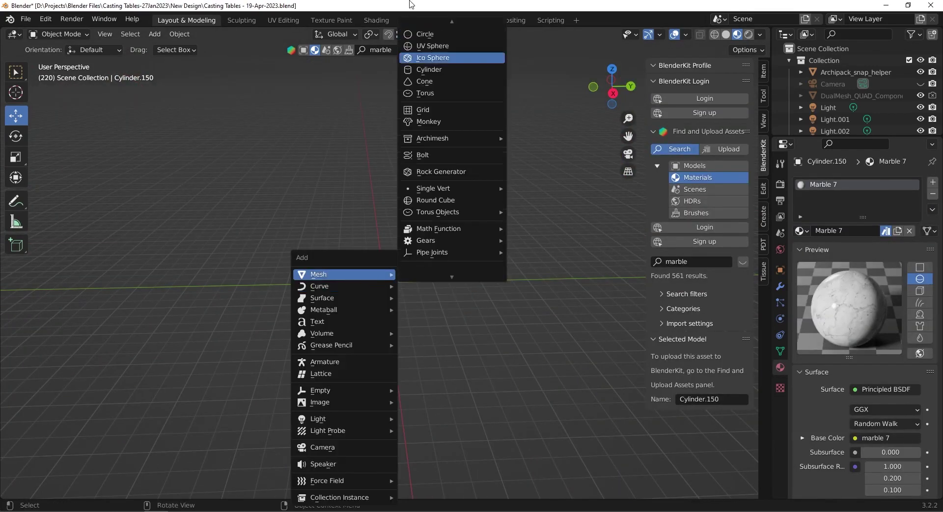
left_click(427, 37)
key("KP_Decimal")
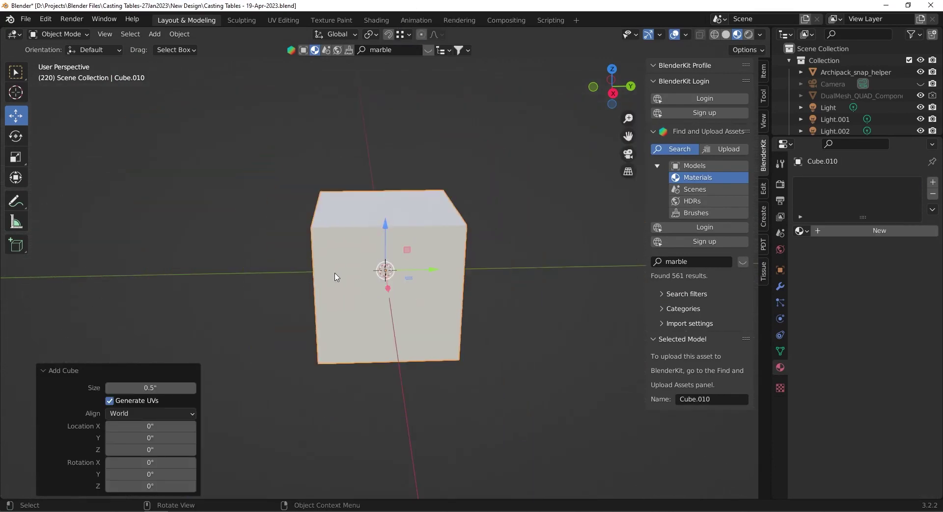
middle_click_drag(442, 221, 389, 253)
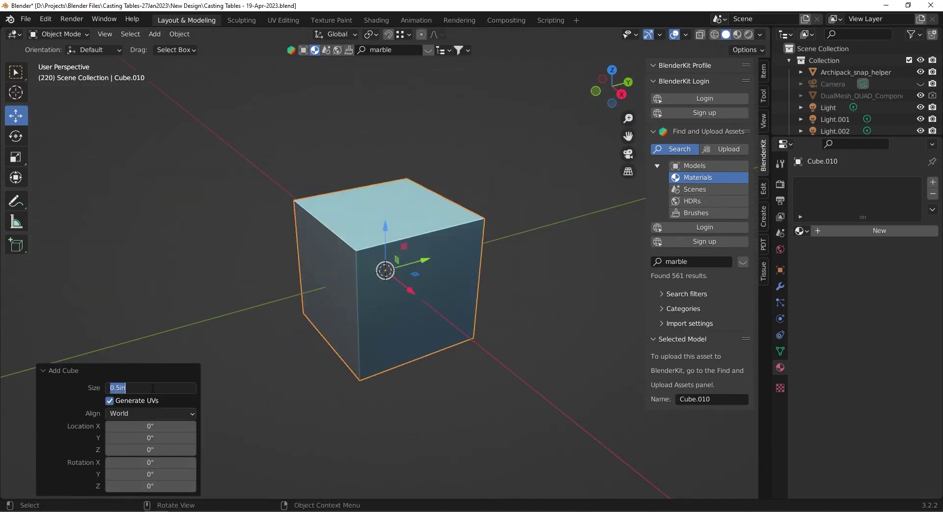
type("16\"")
key("Return")
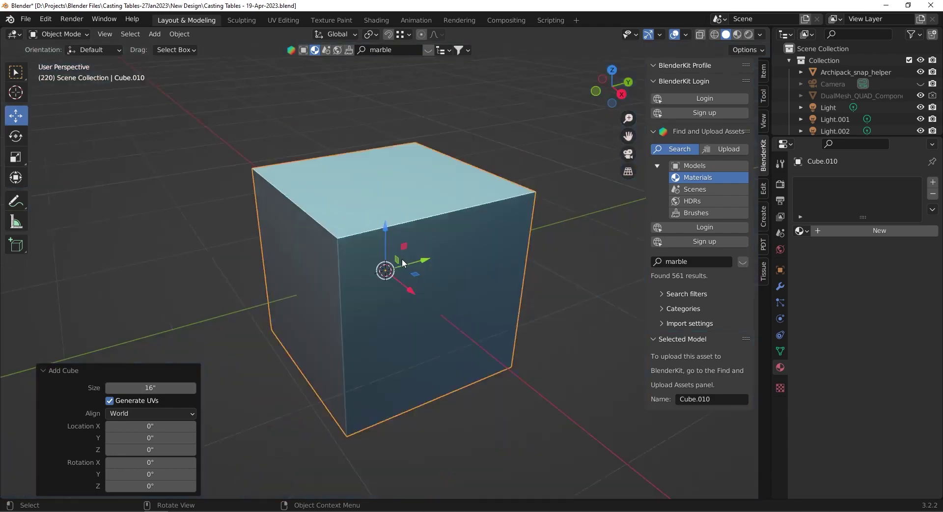
- Set the cube's dimensions to X 12", Y 16" and Z 1"
left_click(764, 73)
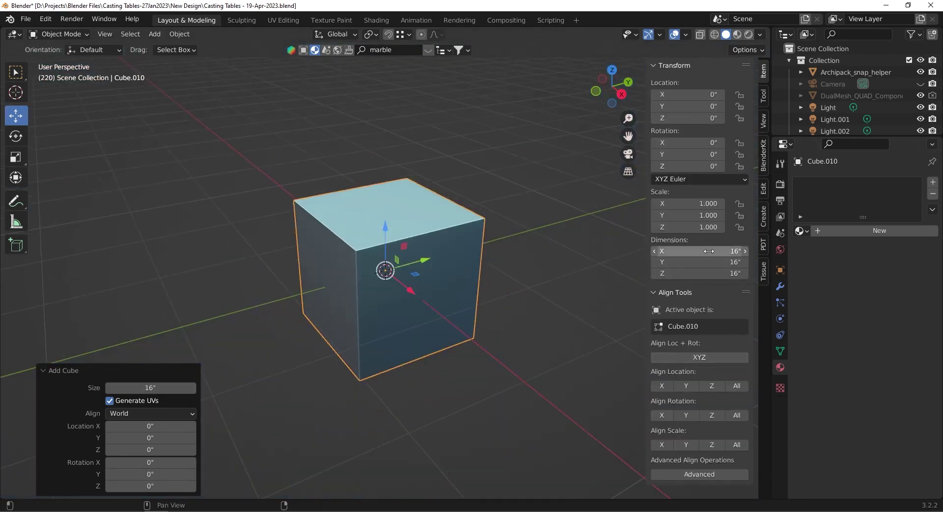
left_click(683, 262)
type("12")
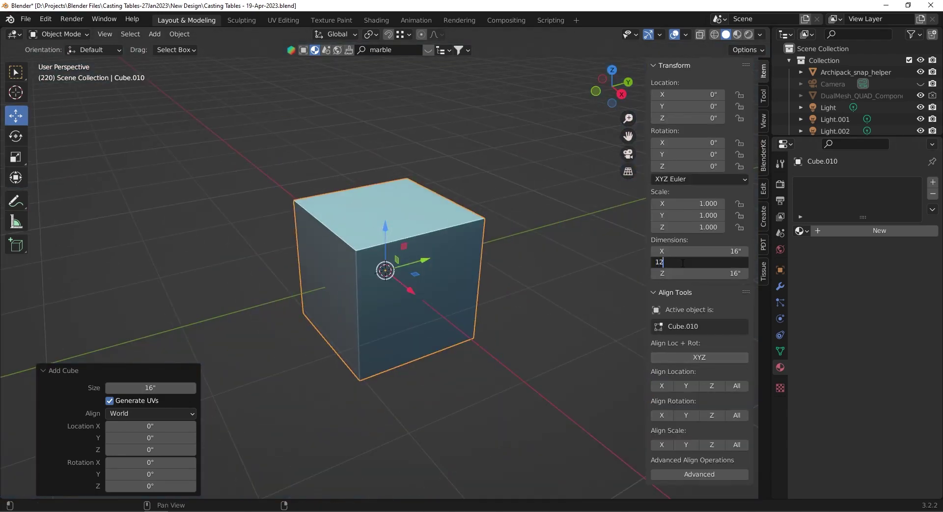
key("Return")
left_click(700, 263)
type("16")
key("shift+Tab")
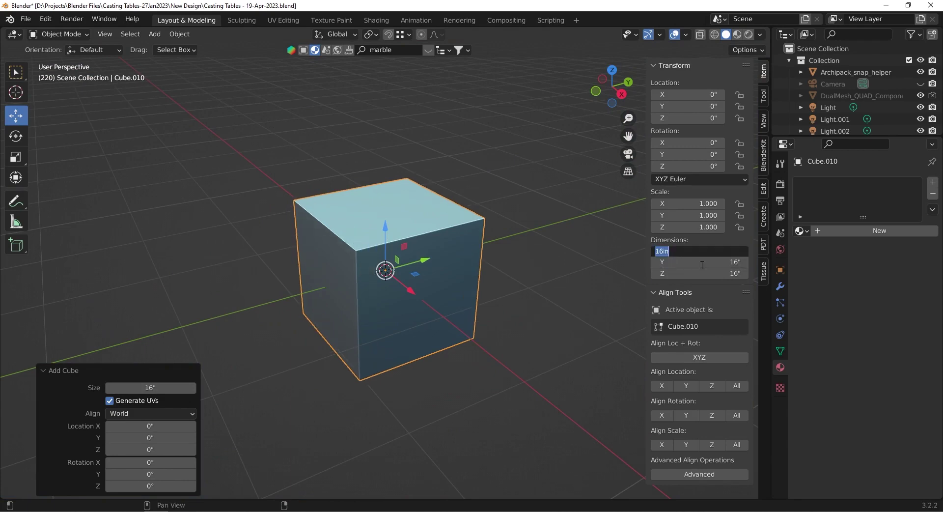
type("12\"")
key("Return")
left_click(722, 273)
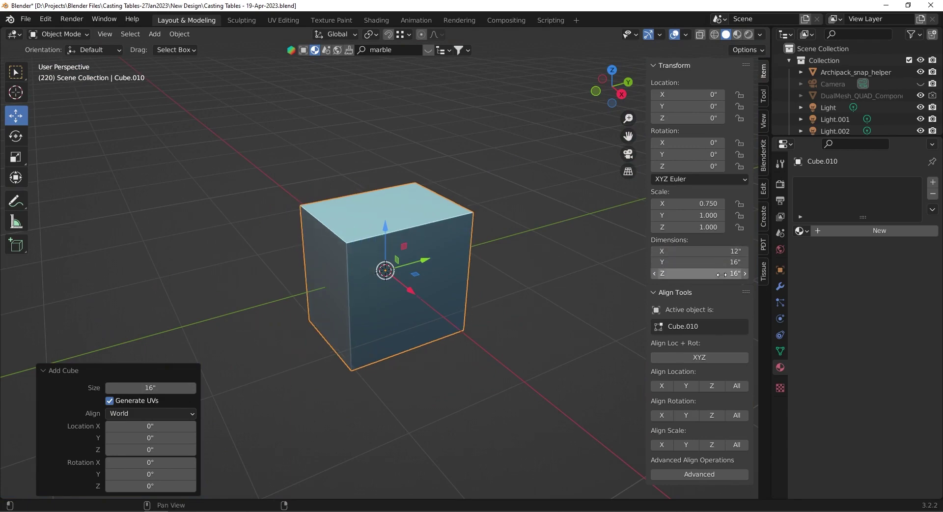
type("1")
key("Return")
- Apply the slab's scale and enter Edit Mode
scroll(450, 306, "up", 3)
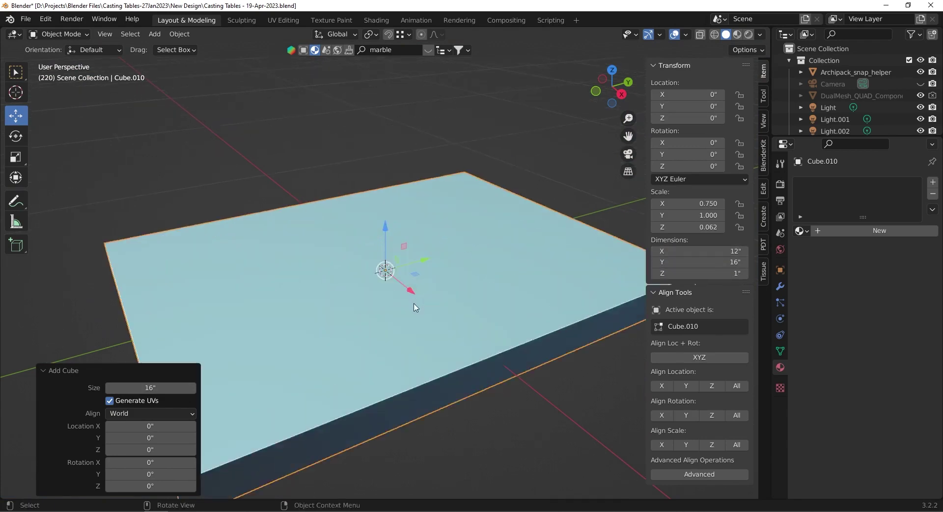
scroll(412, 244, "down", 2)
scroll(412, 244, "down", 2)
key("ctrl+a")
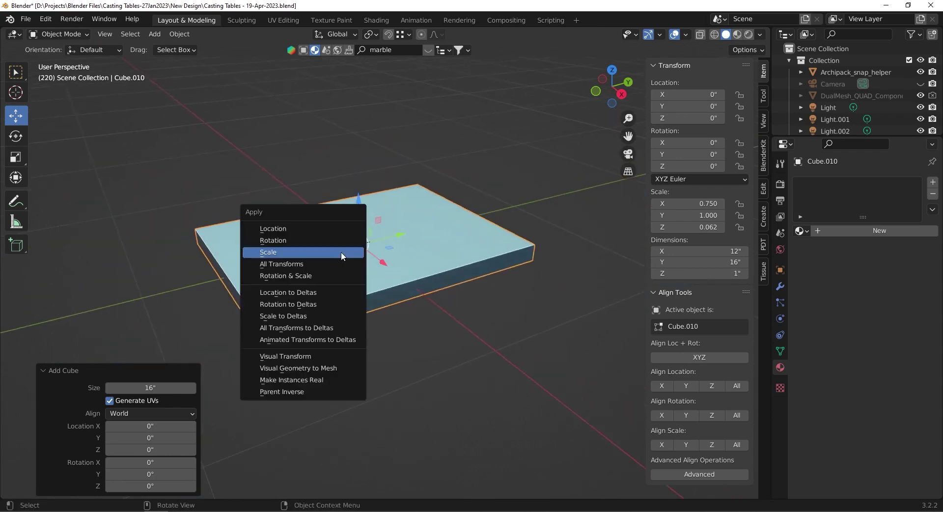
left_click(341, 251)
right_click(345, 253)
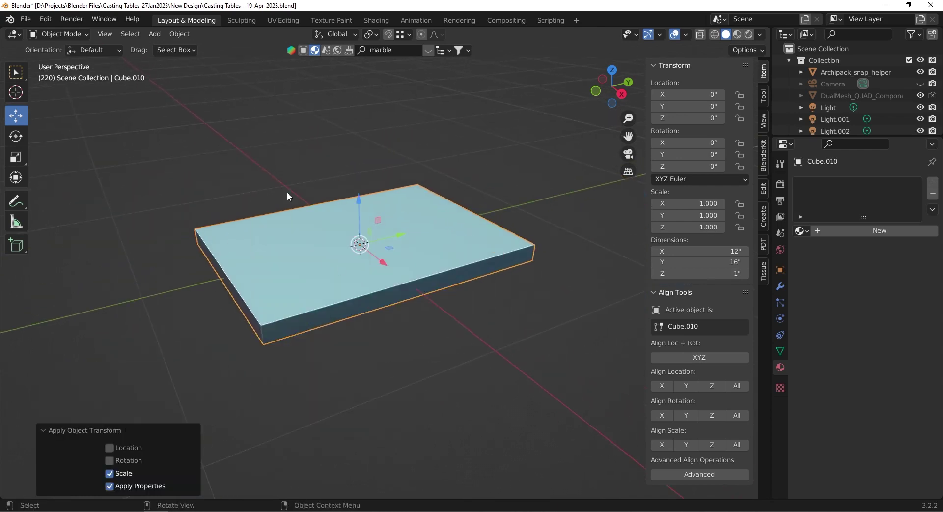
key("Tab")
- Inset the slab's top face by 0.5" and bridge faces to open the centre
key("3")
middle_click_drag(364, 255, 373, 324)
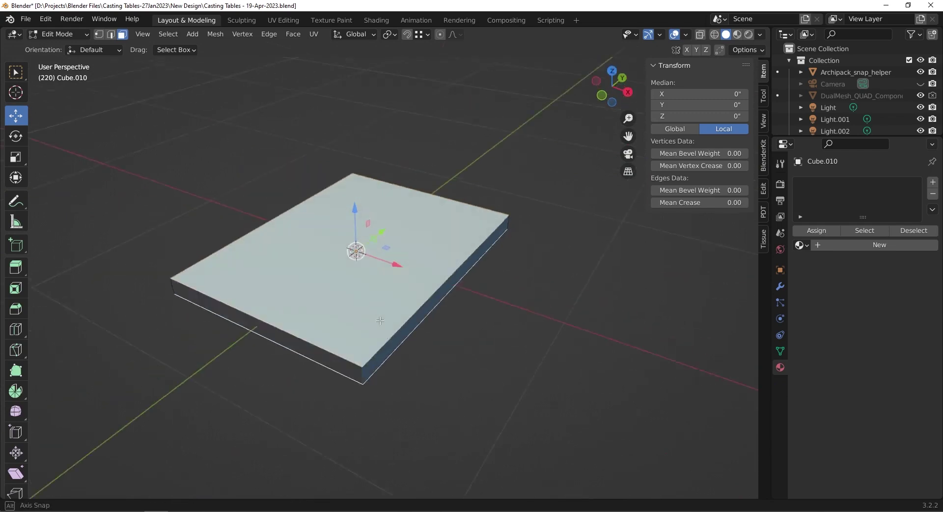
key("i")
left_click(473, 345)
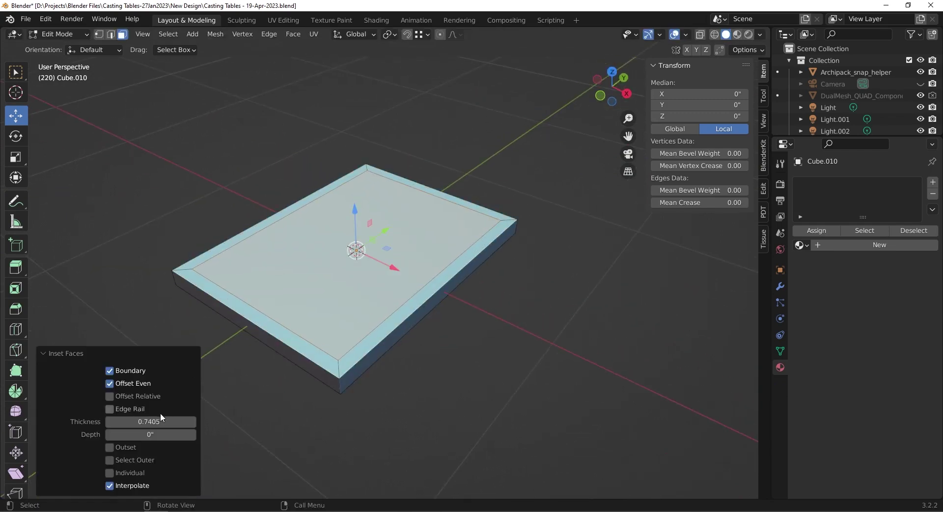
left_click(156, 421)
key("Return")
right_click(396, 264)
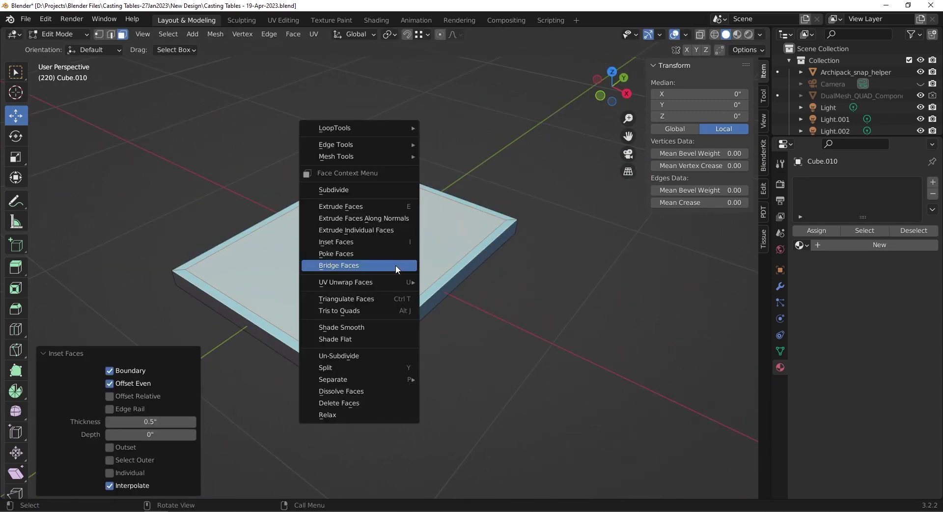
left_click(350, 268)
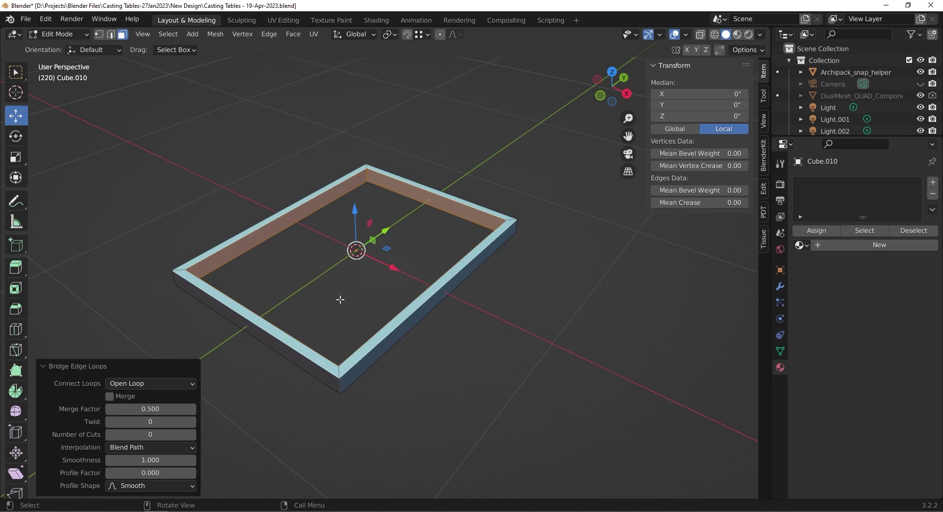
- Bevel the frame's inner and outer edge loops with 2 segments, then return to Object Mode
left_click(353, 368, "alt")
left_click(112, 35)
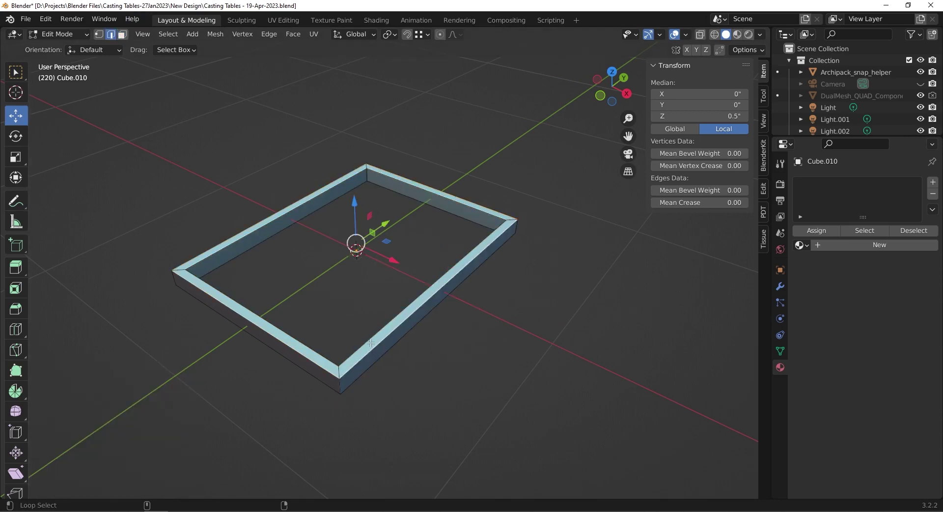
left_click(374, 360, "alt")
left_click(417, 291, "alt+shift")
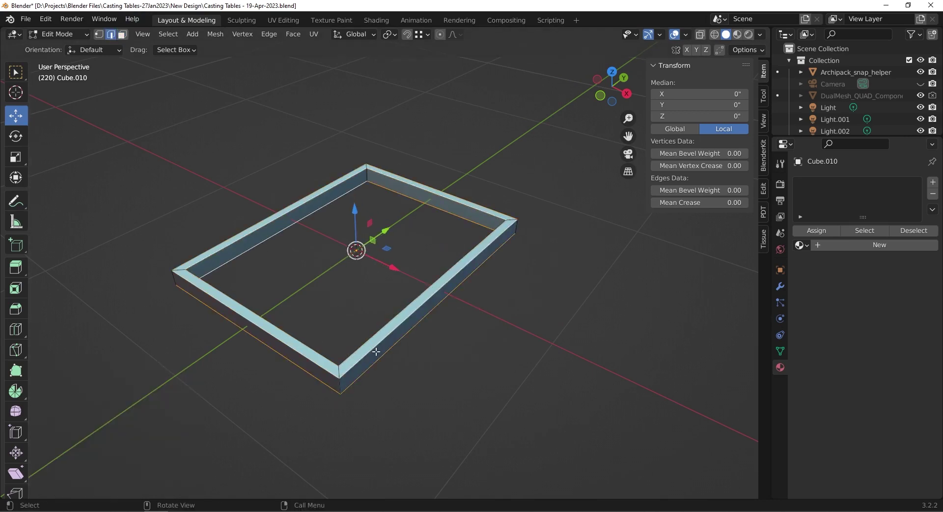
left_click(379, 366, "alt+shift")
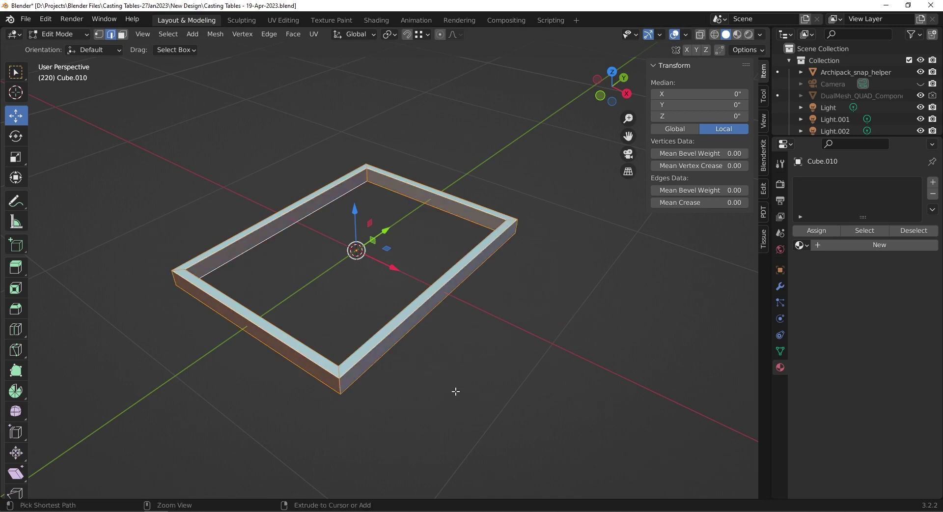
key("ctrl+b")
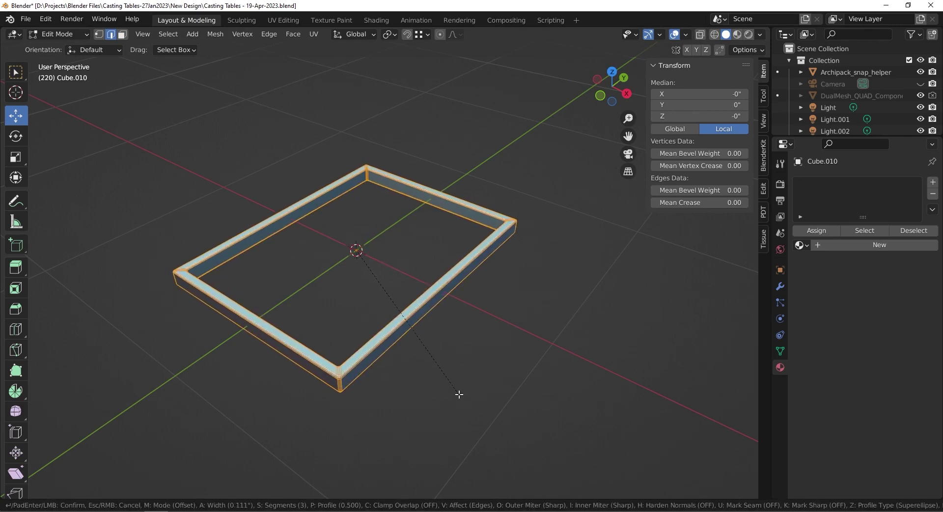
scroll(459, 394, "down", 1)
left_click(460, 393)
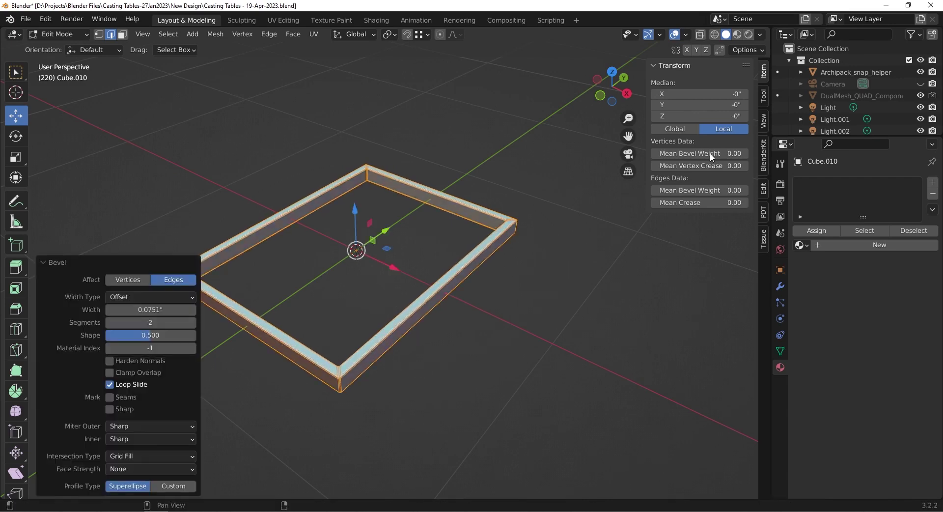
key("Tab")
key("ctrl+a")
- Apply the frame's scale and add a new base cube, viewed from above in X-ray
left_click(371, 272)
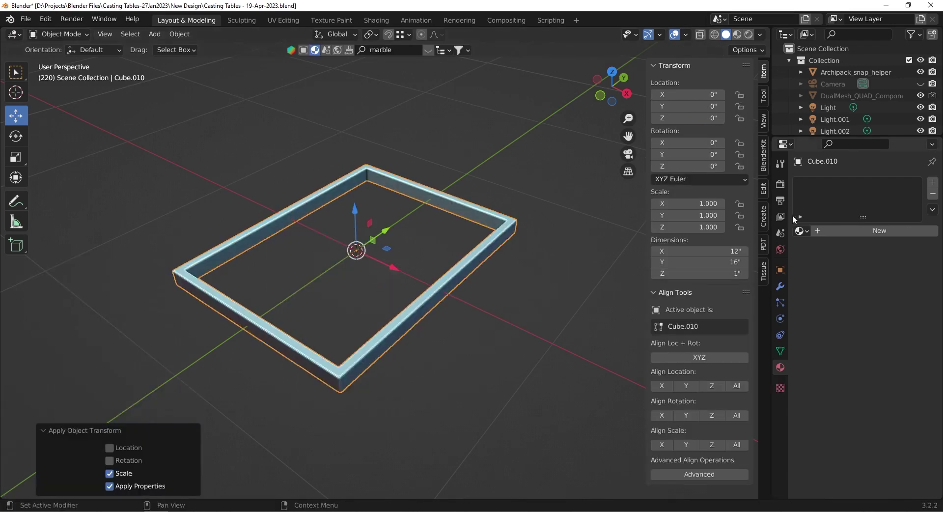
key("shift+a")
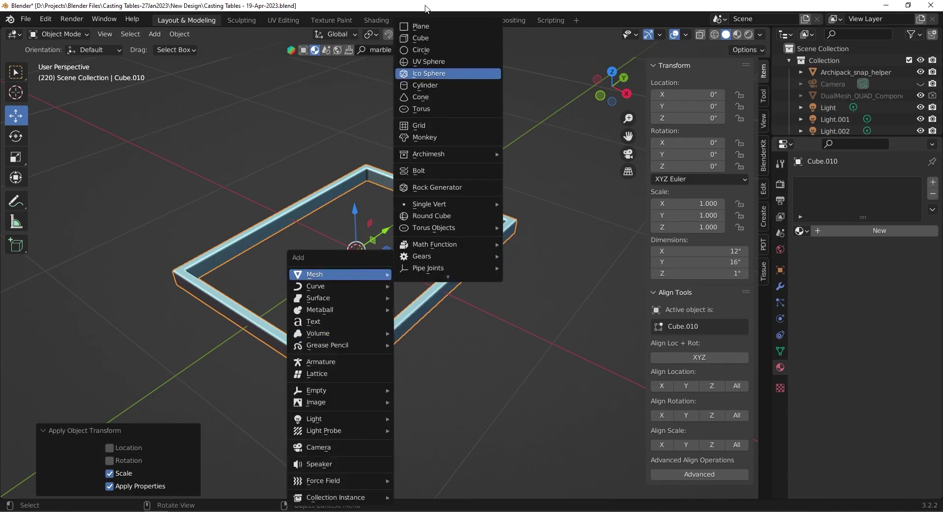
left_click(422, 38)
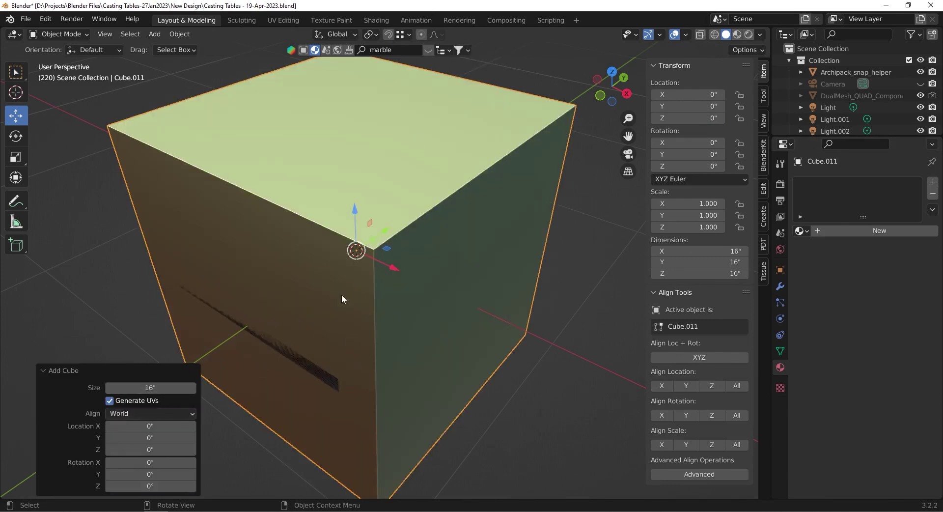
key("KP_7")
key("alt+z")
key("Tab")
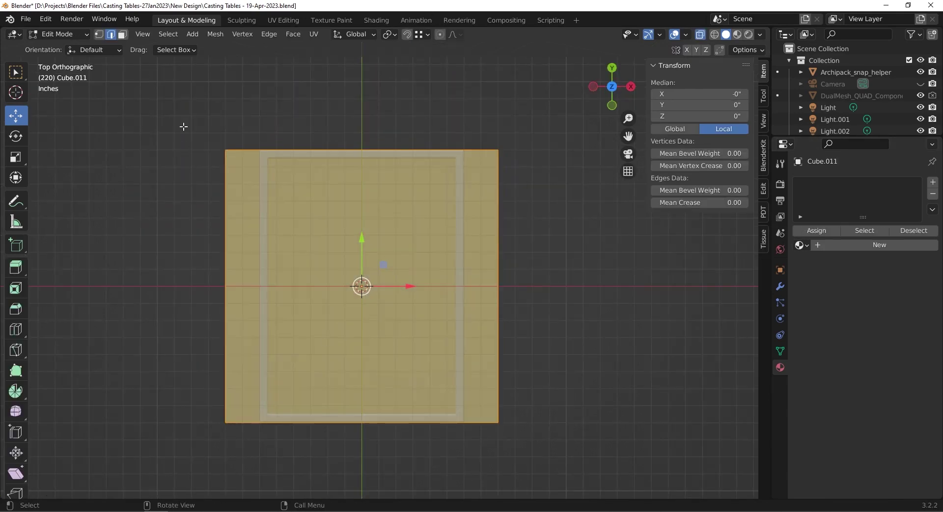
key("alt+a")
- Fit the cube's four edges inside the frame and set its height to 10mm
left_click_drag(198, 122, 249, 488)
mouse_move(274, 288)
left_mouse_down()
mouse_move(323, 292)
mouse_move(275, 287)
left_mouse_up()
left_click_drag(454, 113, 540, 388)
left_click_drag(513, 286, 498, 290)
left_click_drag(231, 126, 514, 184)
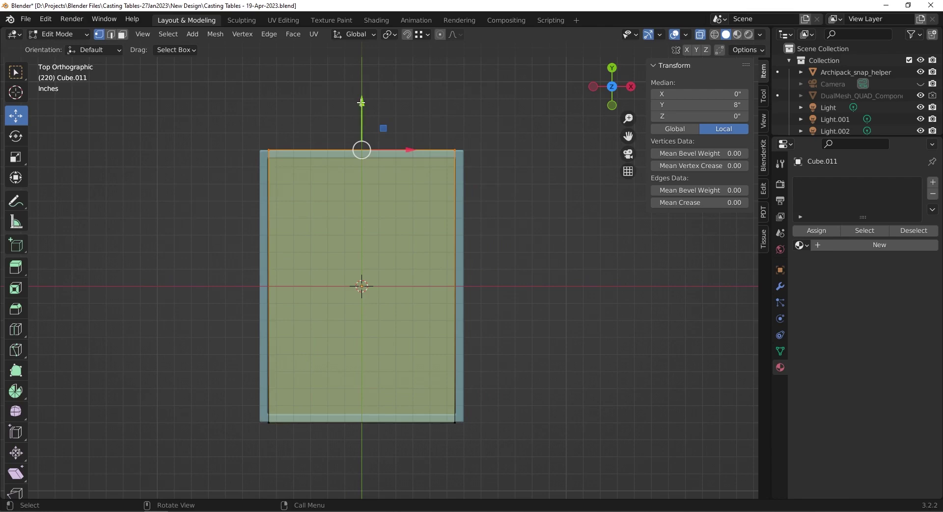
left_click_drag(361, 102, 363, 112)
left_click_drag(231, 404, 515, 441)
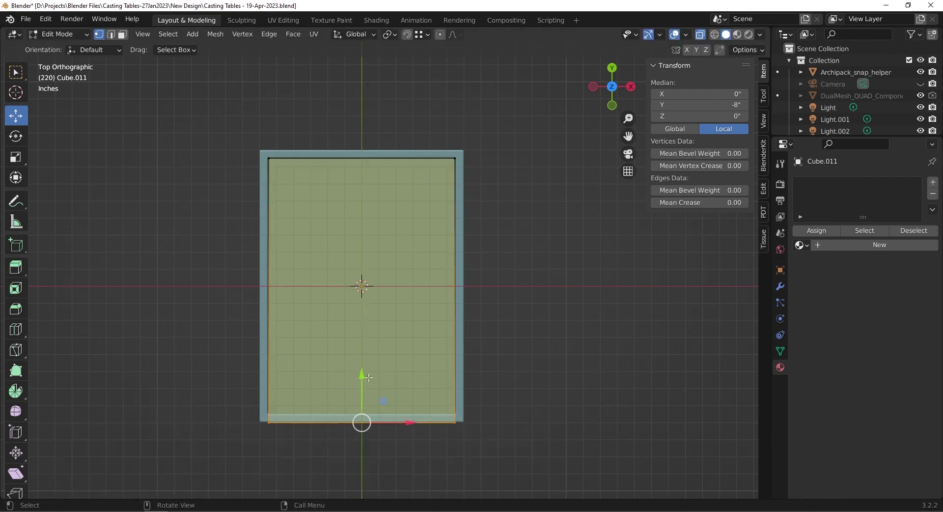
left_click_drag(362, 378, 362, 369)
key("Tab")
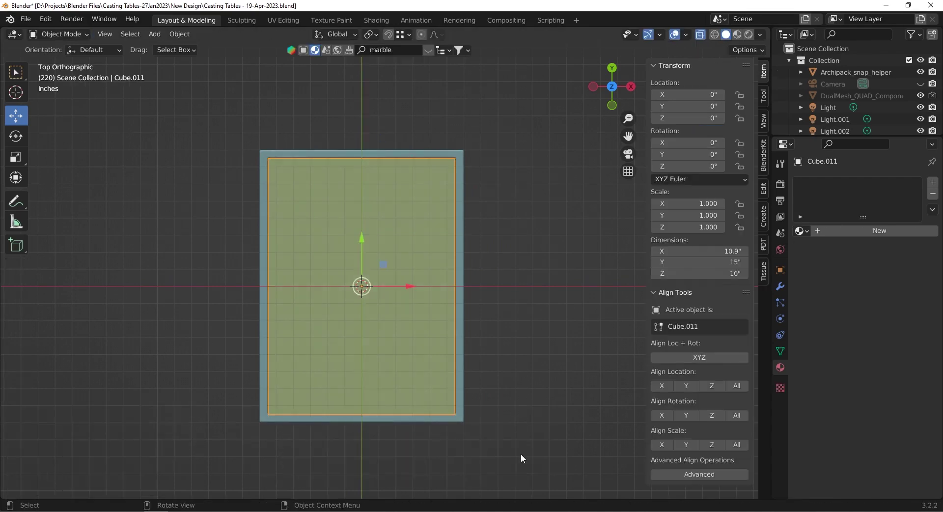
middle_click_drag(520, 452, 438, 378)
left_click(707, 273)
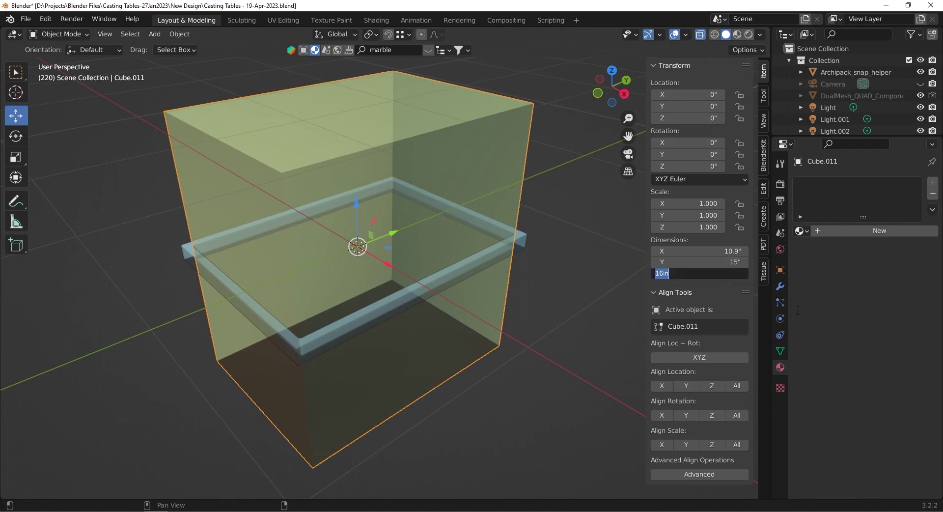
type("0.394\"")
key("Return")
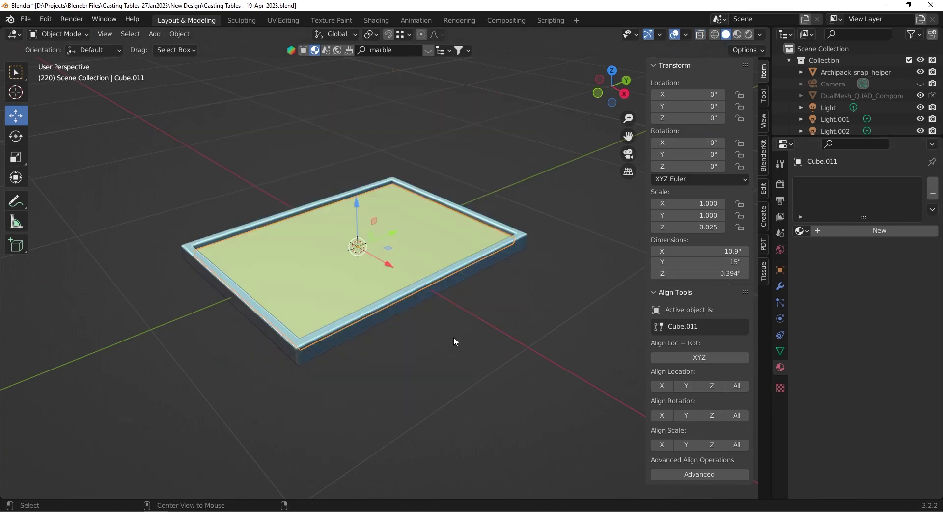
- Apply the base board's scale, bevel its edges, and return to the full scene
key("KP_Divide")
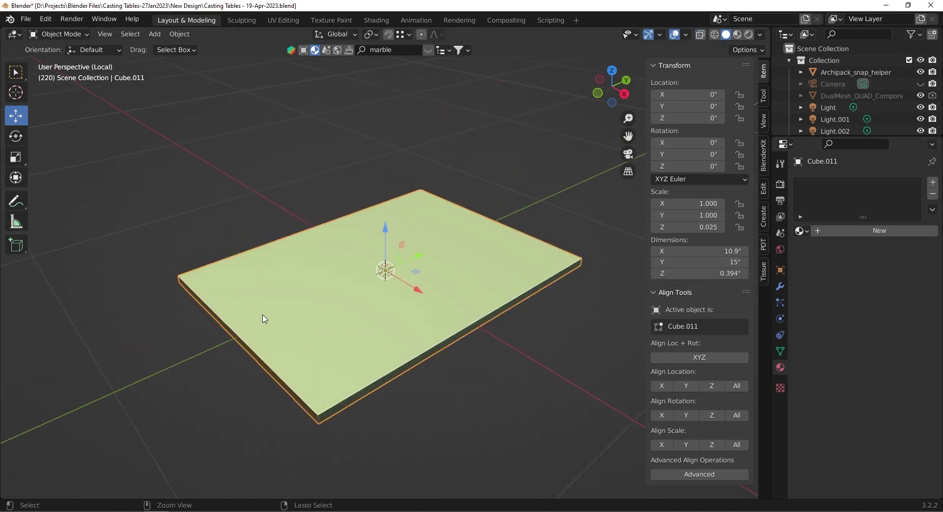
key("ctrl+a")
left_click(263, 318)
key("Tab")
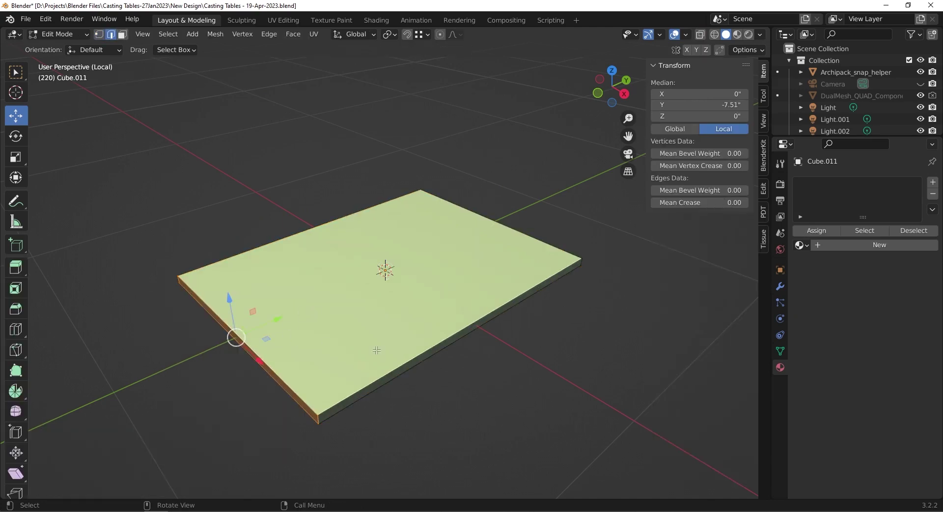
key("a")
key("s")
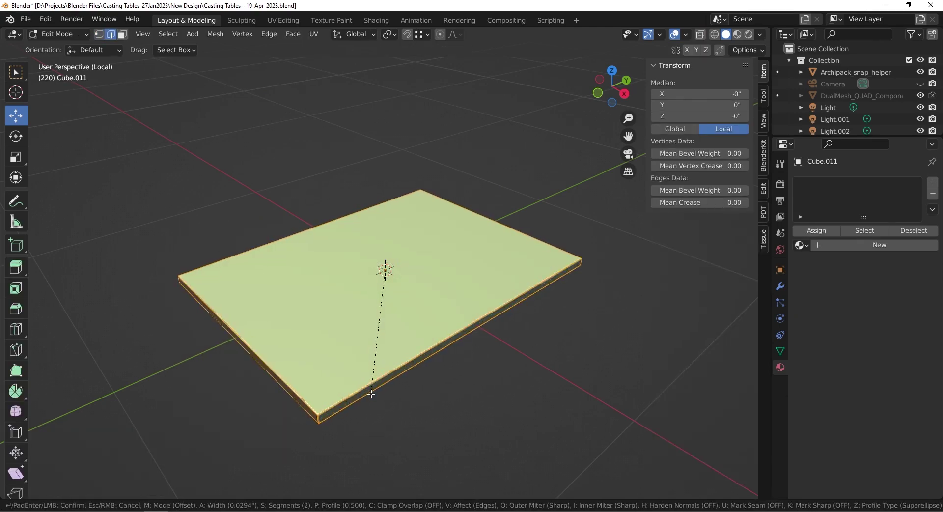
key("Escape")
key("Tab")
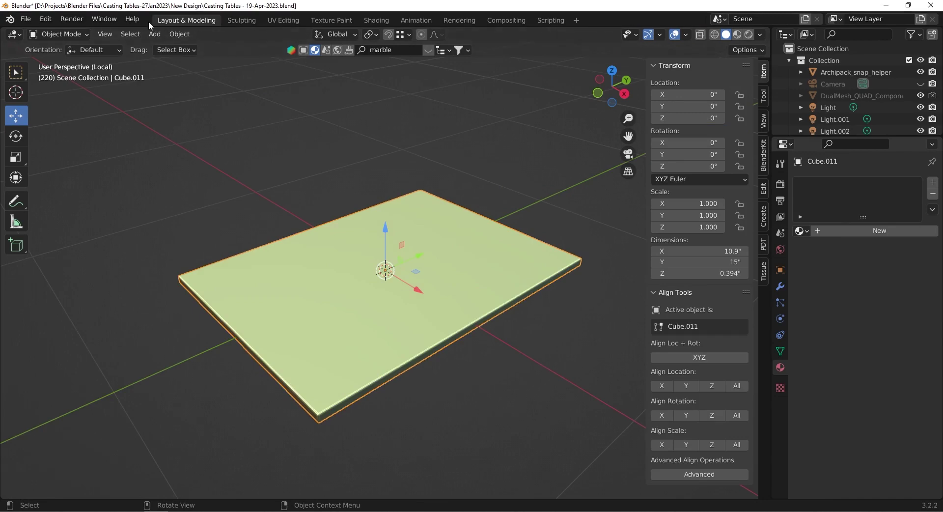
key("KP_Divide")
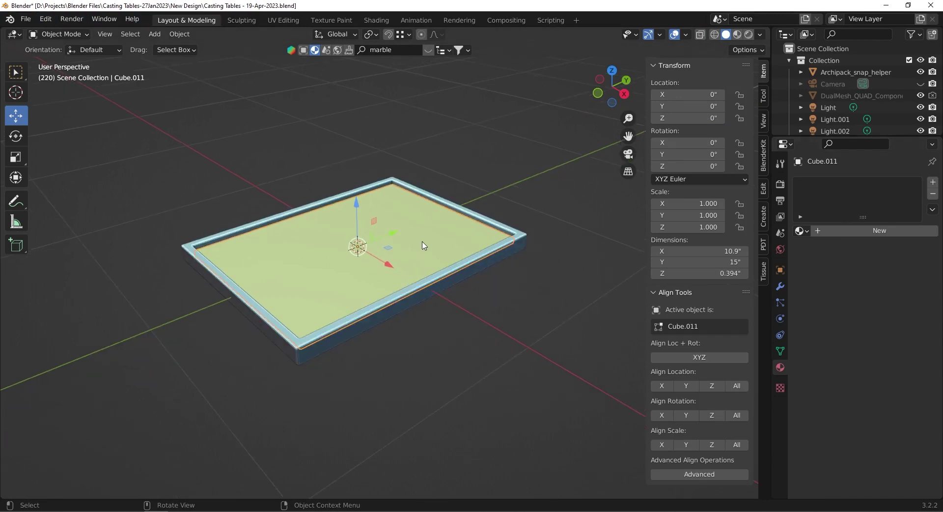
left_click(358, 319)
- Add a cylinder and place a duplicate along Y at the tray's front edge
key("shift+a")
scroll(392, 147, "up", 3)
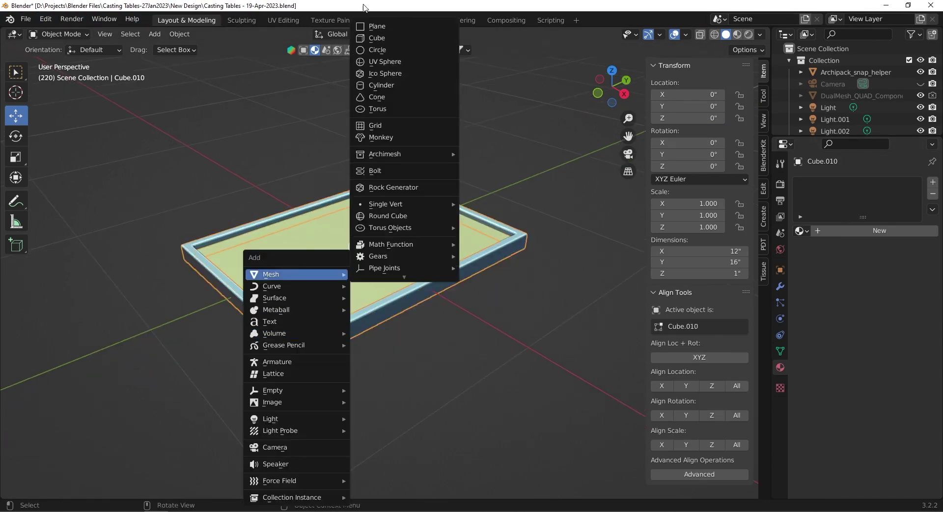
left_click(381, 87)
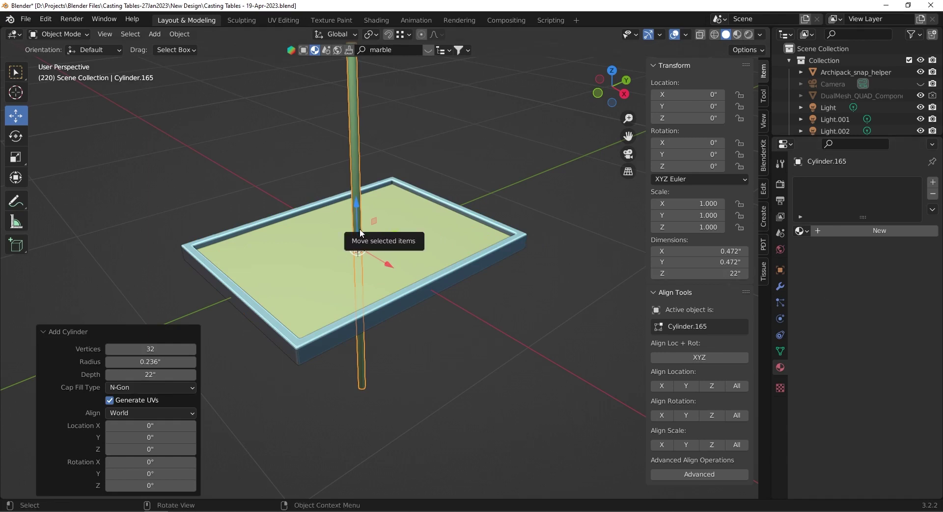
key("shift+d")
key("z")
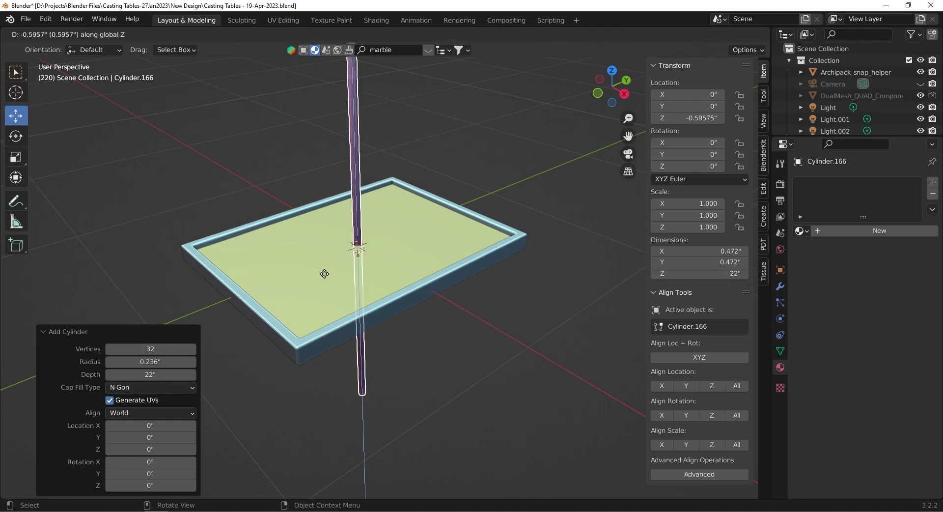
key("x")
key("z")
key("y")
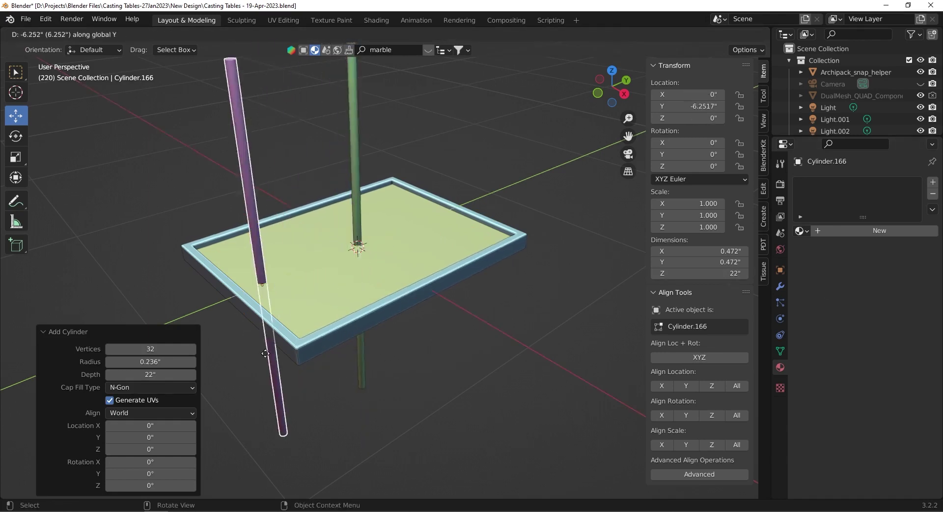
left_click(269, 357)
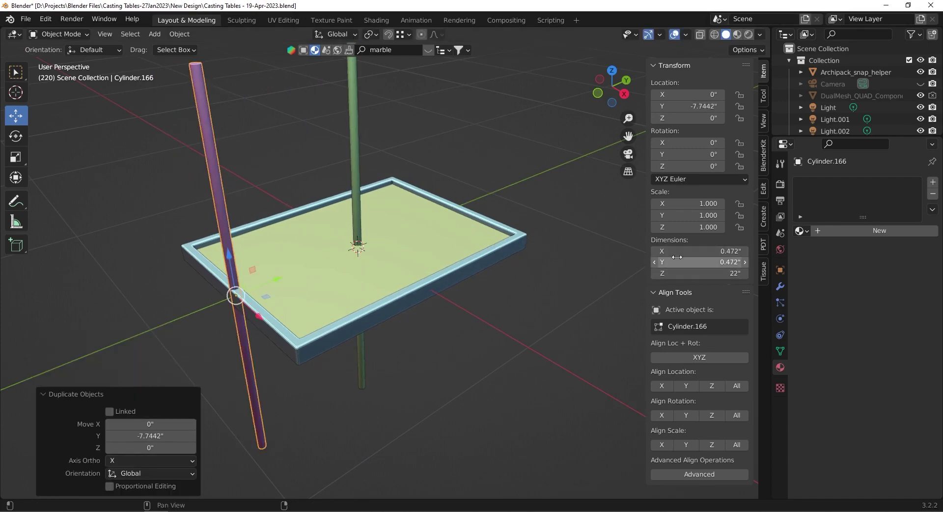
- Resize the copy to 0.25 × 0.25 × 2 inches and apply its scale
left_click_drag(701, 253, 732, 253)
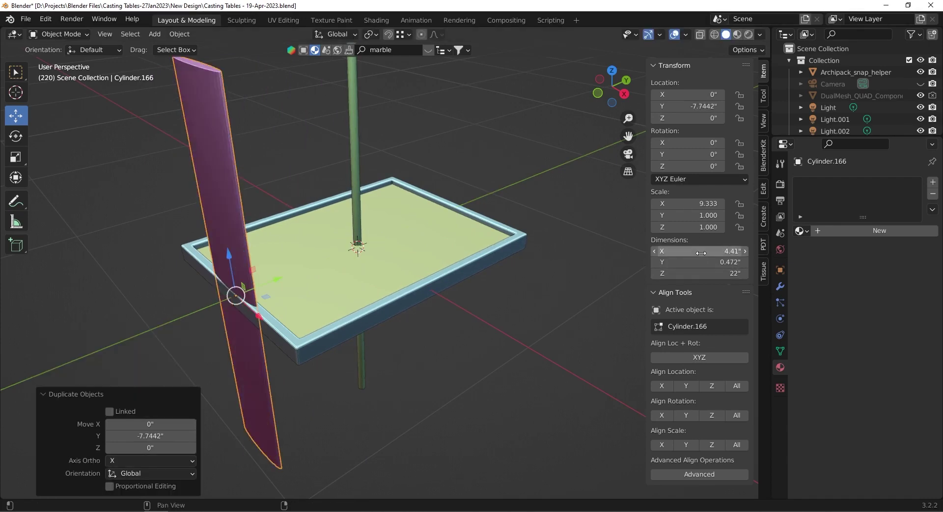
type(".25")
key("Tab")
type(".25")
key("Tab")
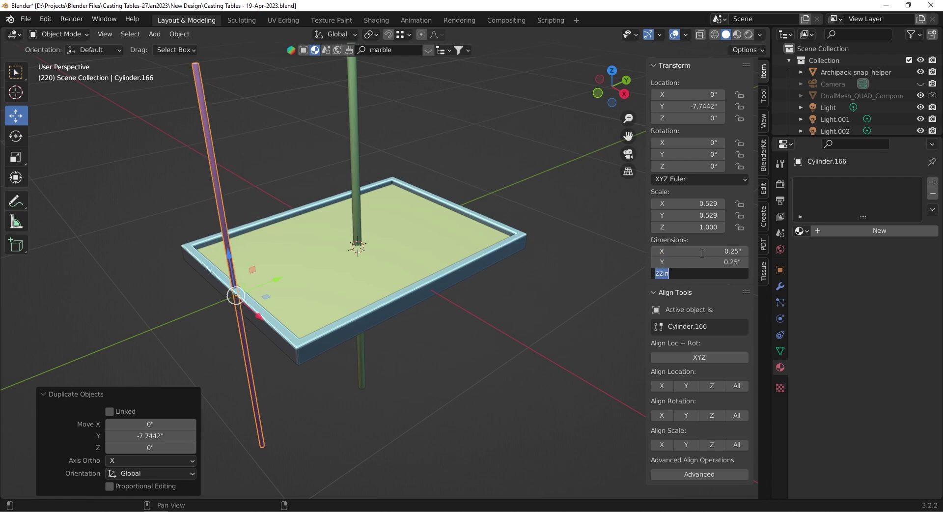
type("2")
key("Return")
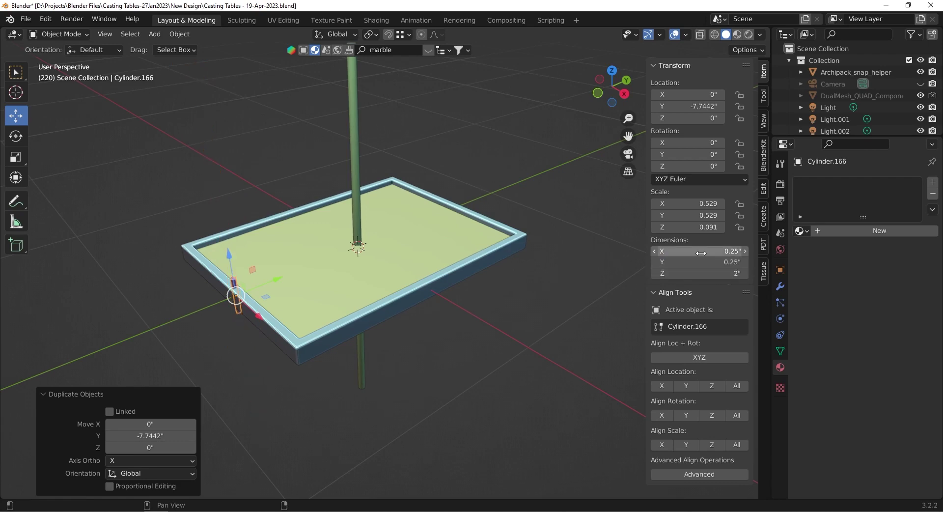
key("ctrl+a")
left_click(222, 257)
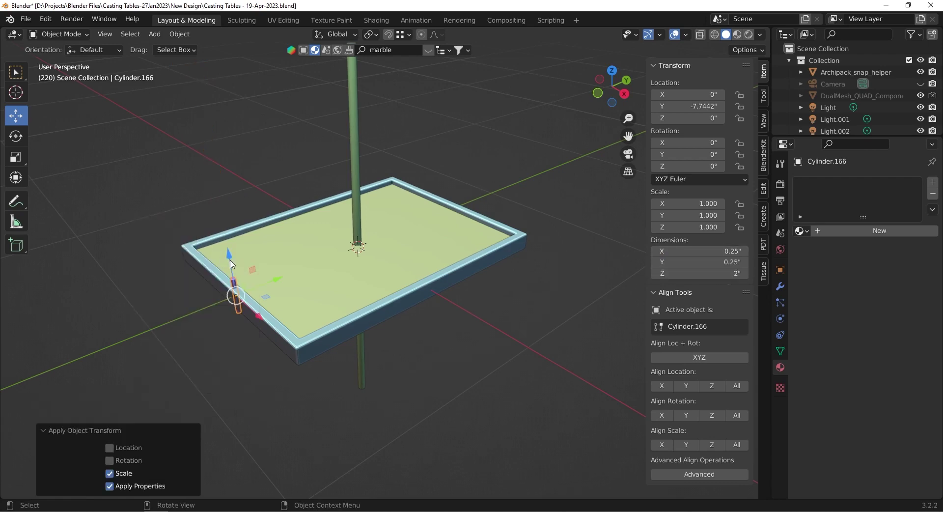
- Raise the post and move it near the frame's front-left edge
key("g")
key("z")
left_click(227, 235)
key("g")
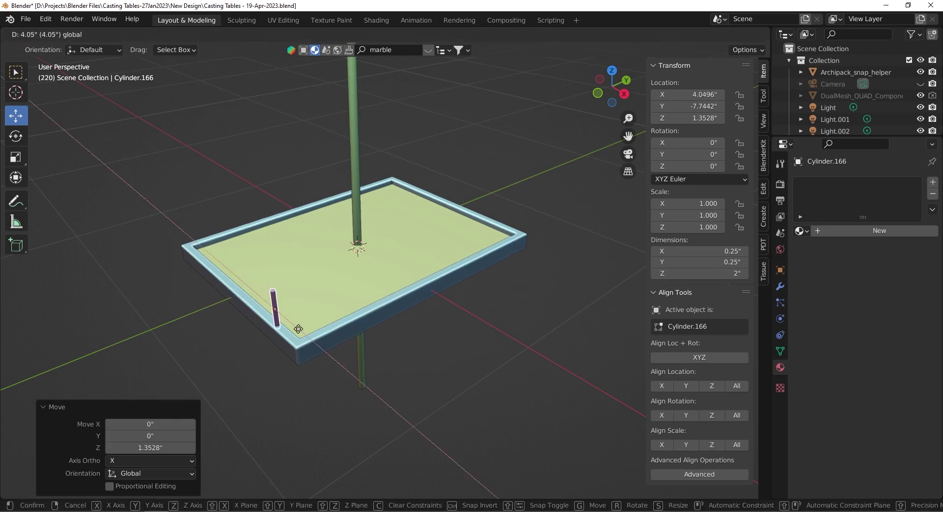
key("Return")
left_click(354, 216)
- Shorten the tall cylinder to 7 inches, apply its scale, and rotate it 90° on Y
left_click(719, 274)
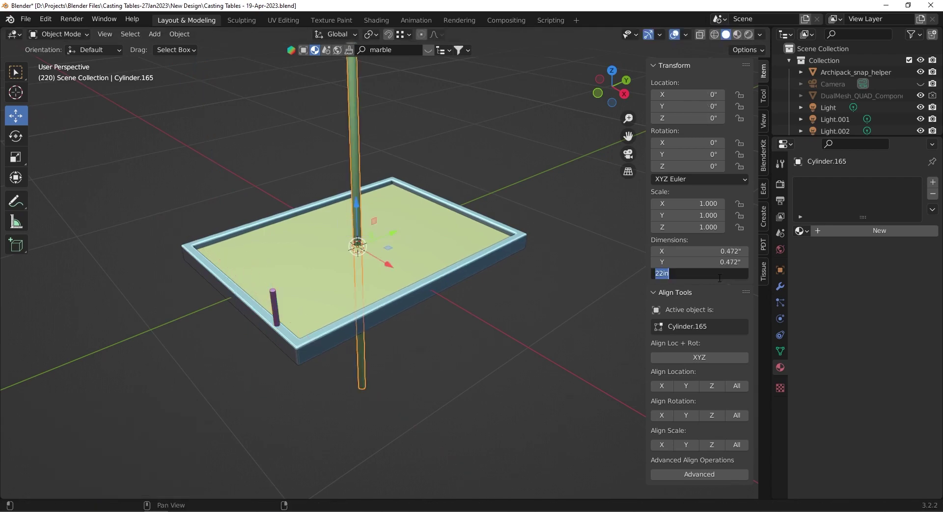
key("Return")
key("ctrl+a")
left_click(358, 235)
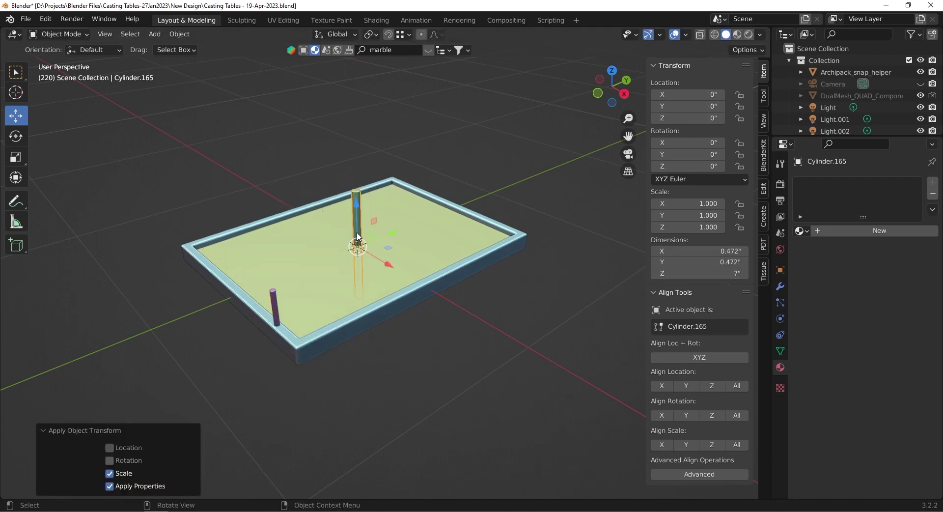
type("ry90")
key("Return")
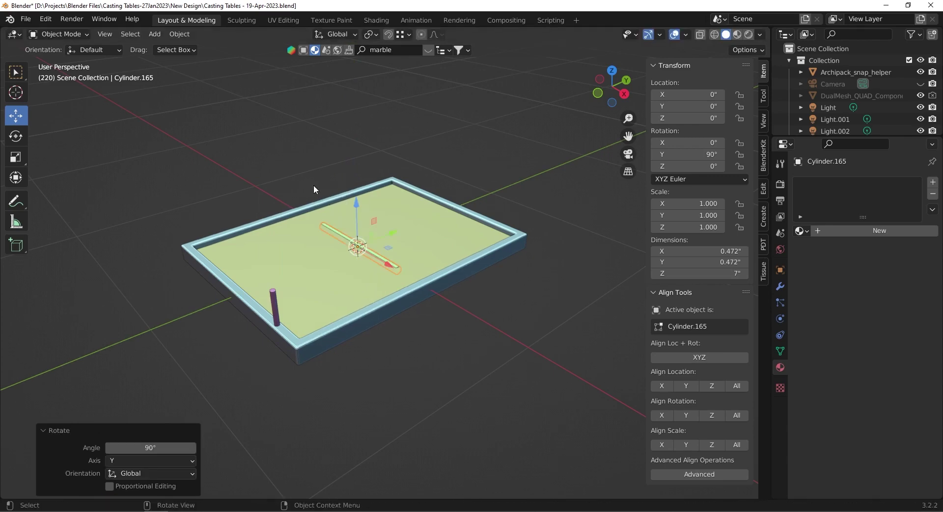
key("KP_3")
scroll(381, 225, "up", 3)
- Raise the bar above the tray and reset the small post's location to the origin
key("g")
key("z")
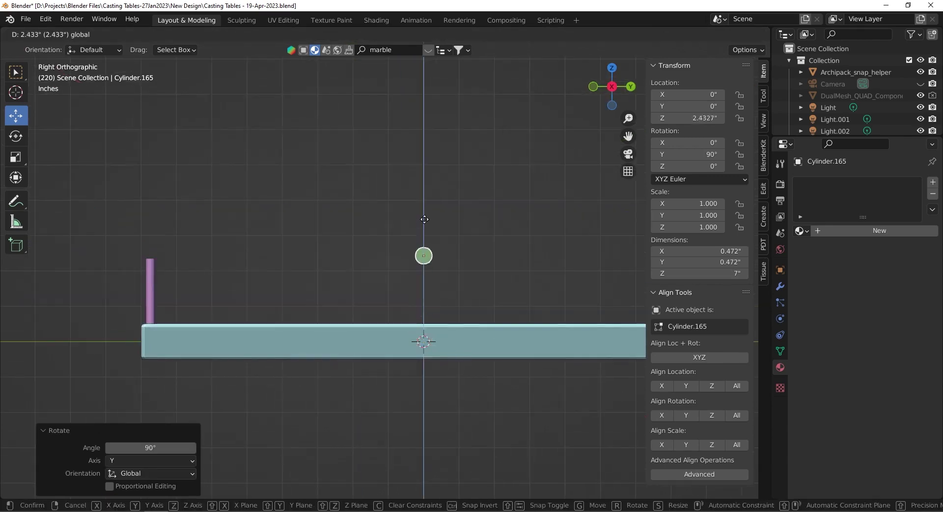
left_click(152, 287)
left_click(152, 291)
key("alt+g")
key("g")
key("z")
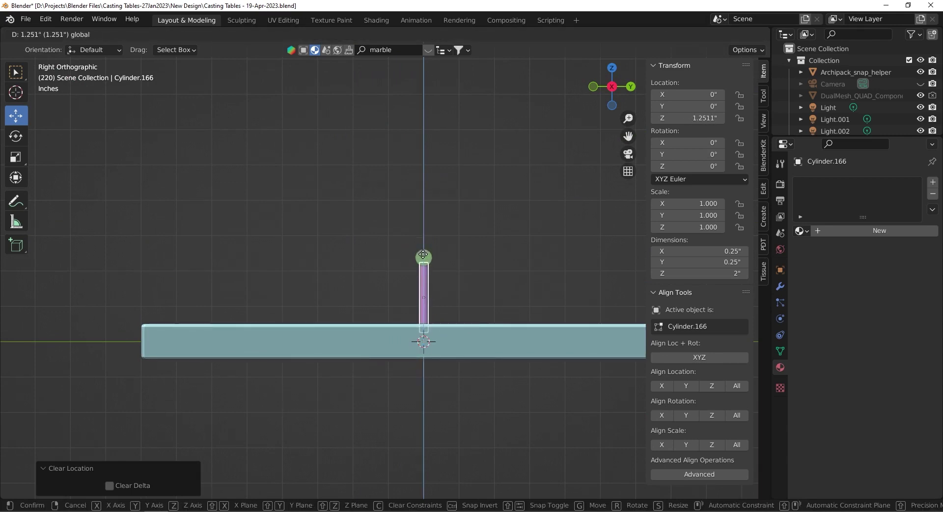
- Set the post's height to 1.25 inches and apply its scale
left_click(423, 254)
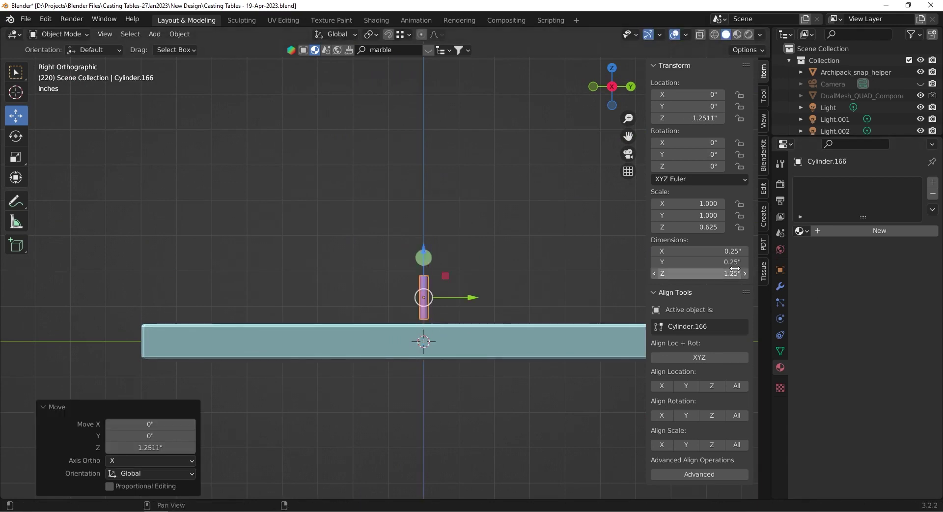
left_click(430, 262)
key("ctrl+a")
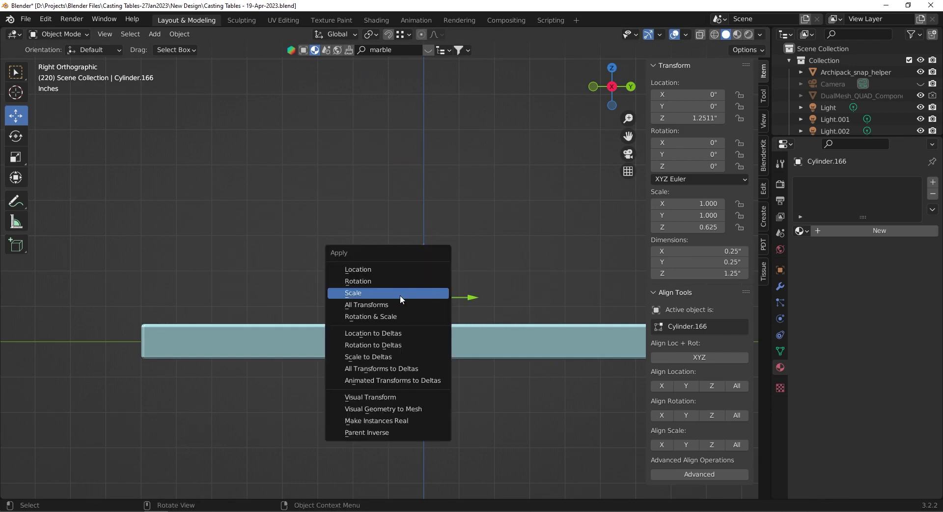
left_click(400, 294)
- Lower the bar onto the post and settle the post just beneath it
left_click(423, 257)
left_click_drag(425, 232, 425, 300)
left_click(425, 300)
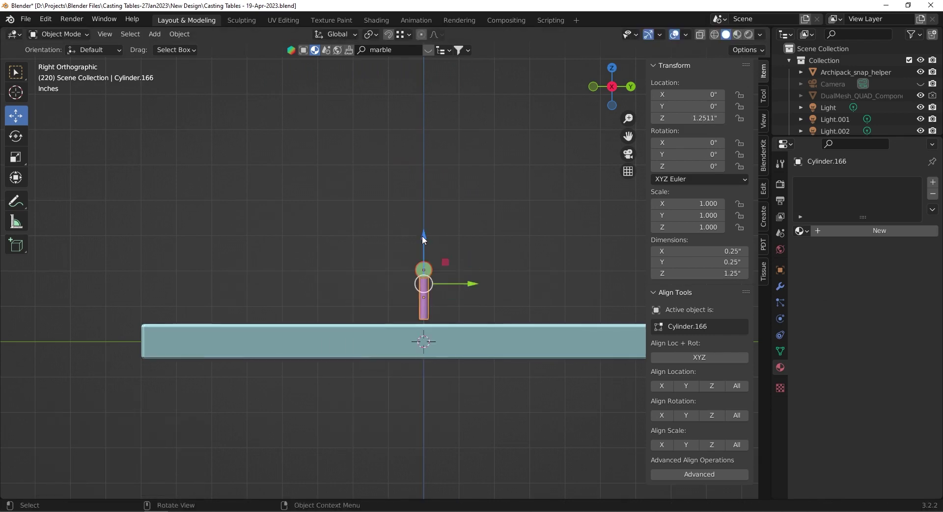
left_click_drag(422, 235, 423, 243)
- Slide the post along X to sit under the bar's right end
key("KP_1")
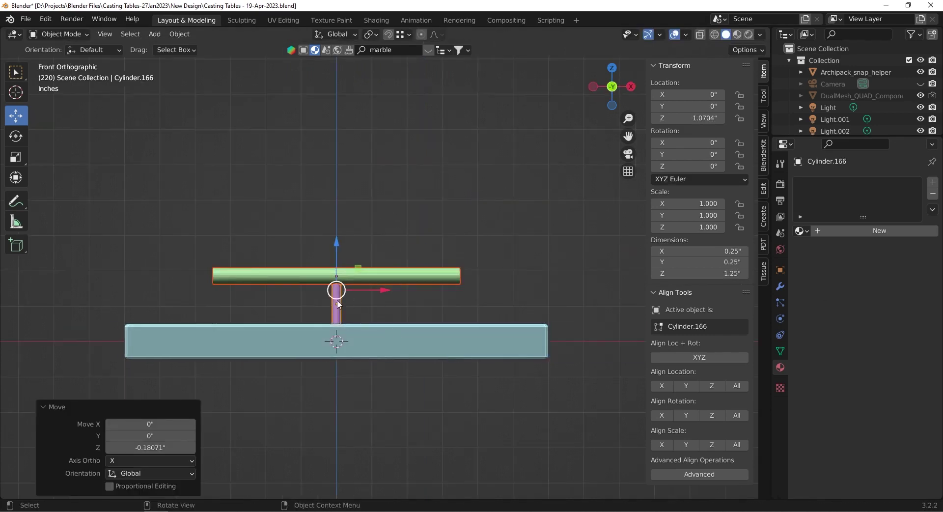
left_click(337, 299)
key("g")
key("x")
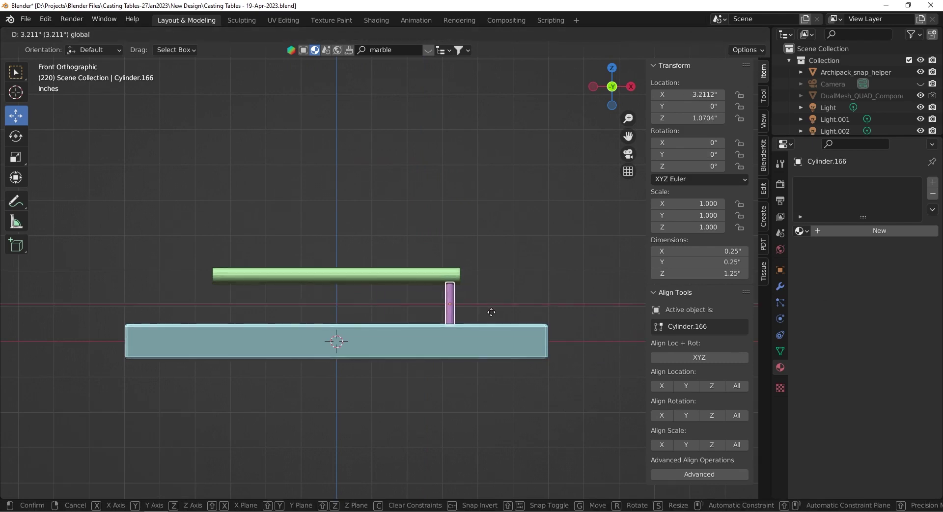
left_click(491, 312)
key("KP_Divide")
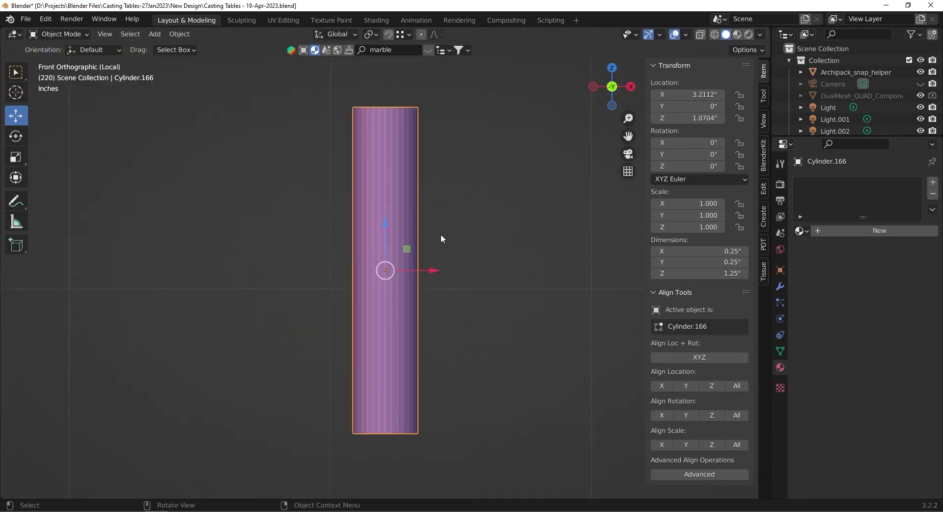
- Bevel the bottom cap of the purple upright post to round its edges
middle_click_drag(441, 239, 371, 294)
key("ctrl+a")
left_click(353, 293)
key("Tab")
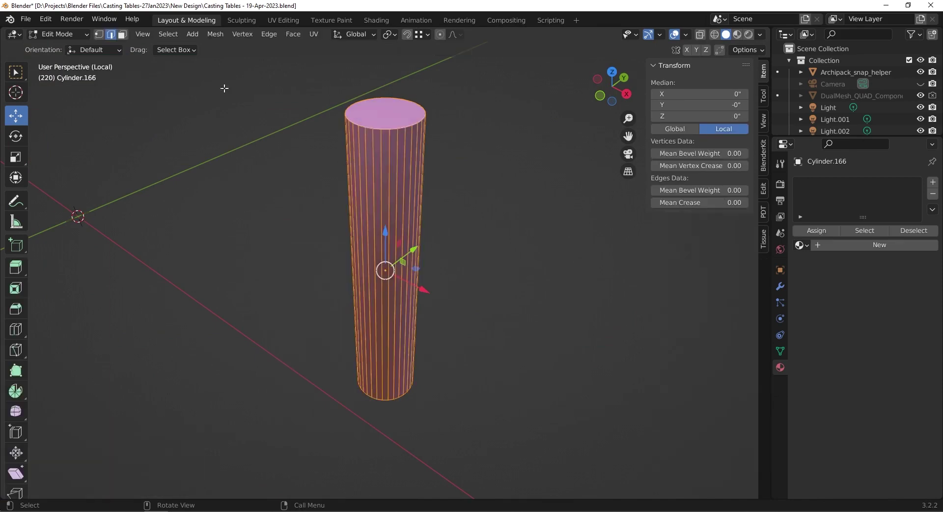
key("3")
middle_click_drag(202, 69, 392, 420)
left_click(392, 421)
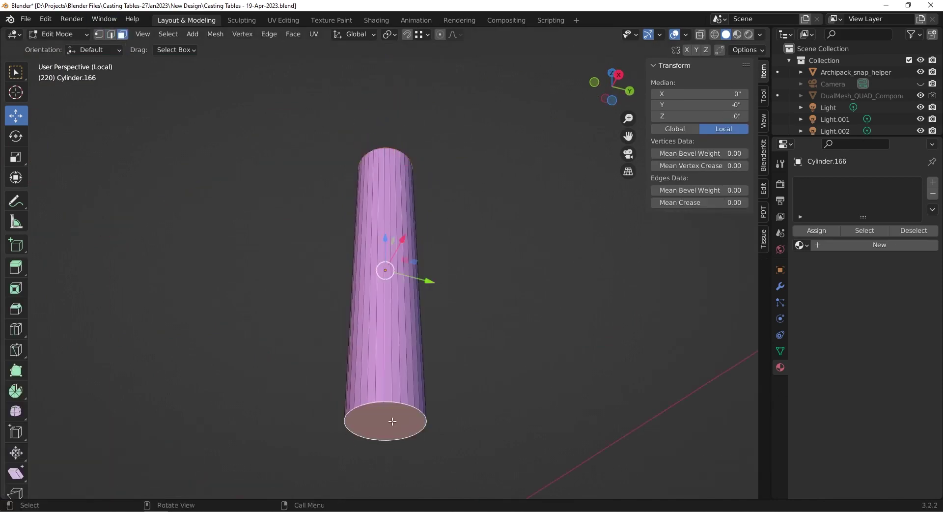
key("ctrl+b")
left_click(564, 411)
key("Tab")
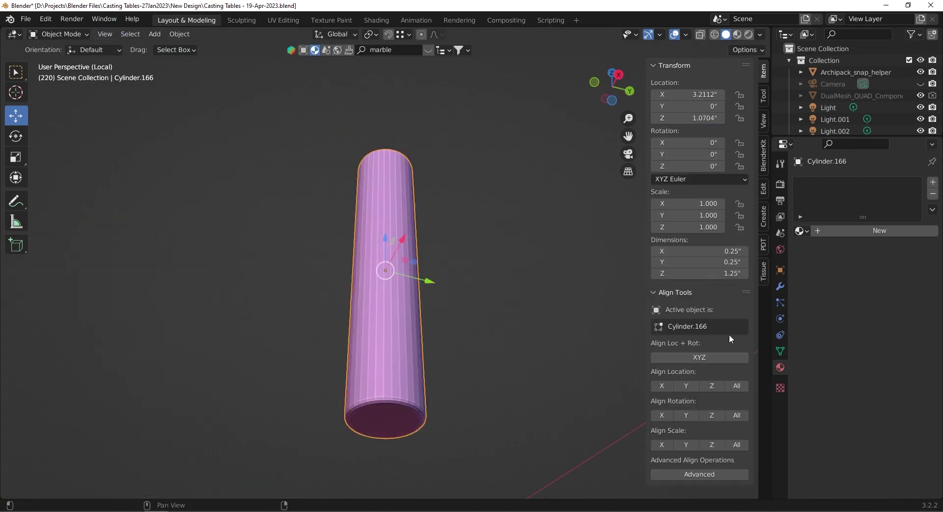
- Add a Subdivision Surface modifier to the upright with levels raised to 3
left_click(779, 286)
left_click(803, 187)
left_click(707, 395)
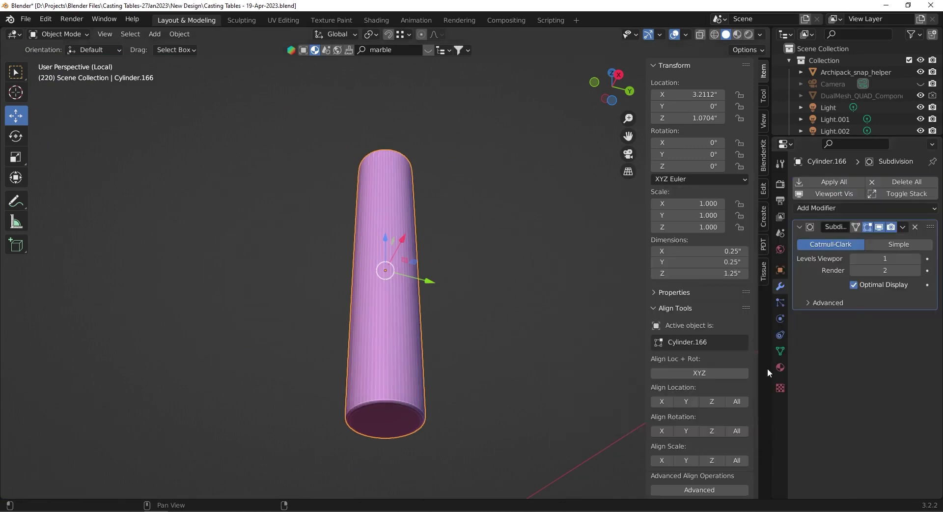
left_click_drag(910, 259, 920, 271)
- Apply the upright's scale and shade it smooth
key("ctrl+a")
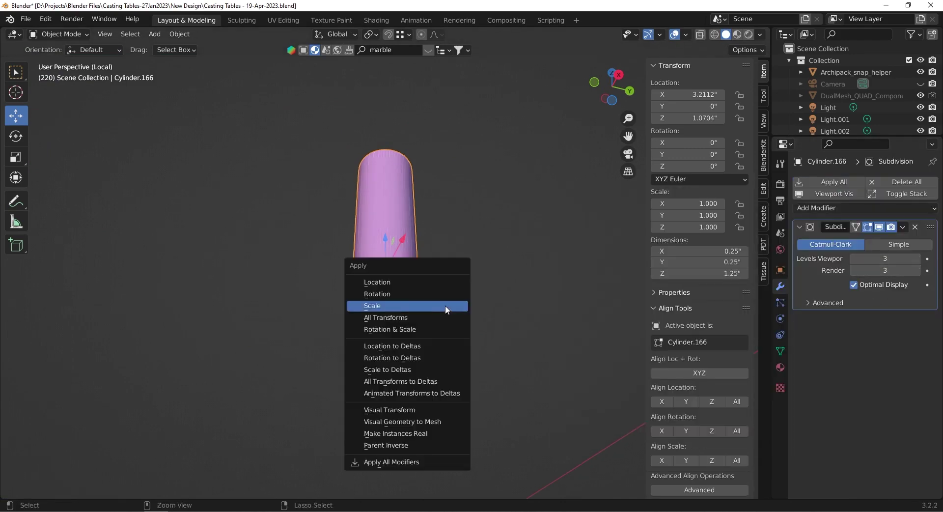
left_click(445, 306)
right_click(377, 248)
left_click(328, 203)
- Select the green handle bar and isolate it in local view
key("KP_Divide")
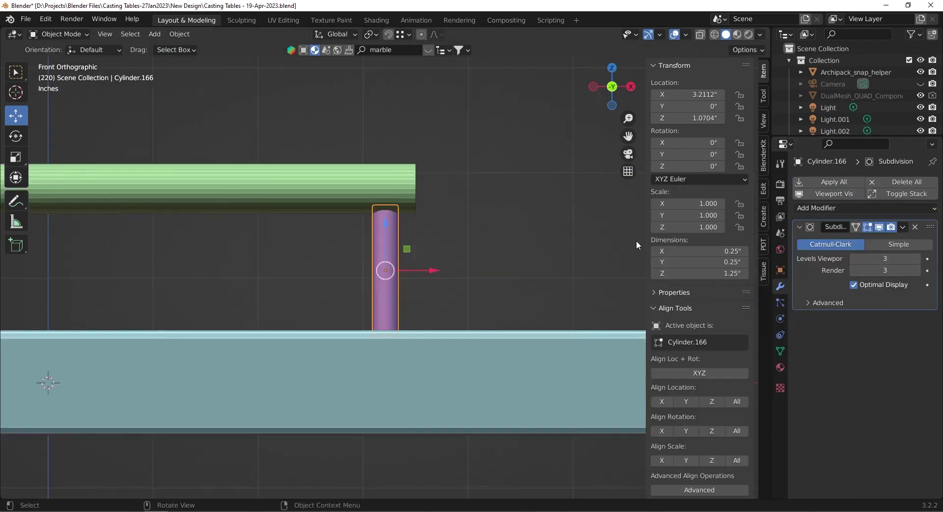
left_click(297, 200)
key("KP_Divide")
middle_click_drag(365, 205, 410, 326)
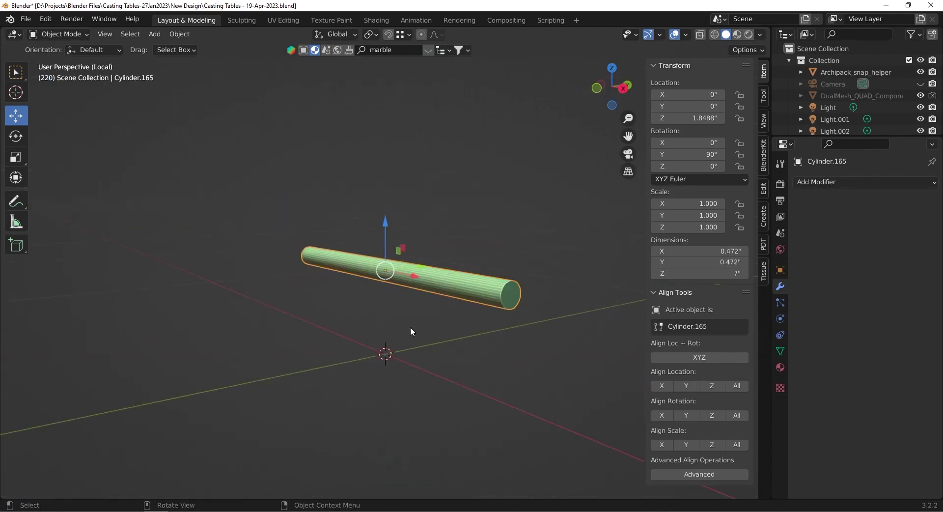
- Bevel both end loops of the green handle bar with 3 segments, 0.0443"
key("Tab")
left_click(510, 299, "alt")
middle_click_drag(510, 299, 444, 267)
left_click(280, 276, "alt+shift")
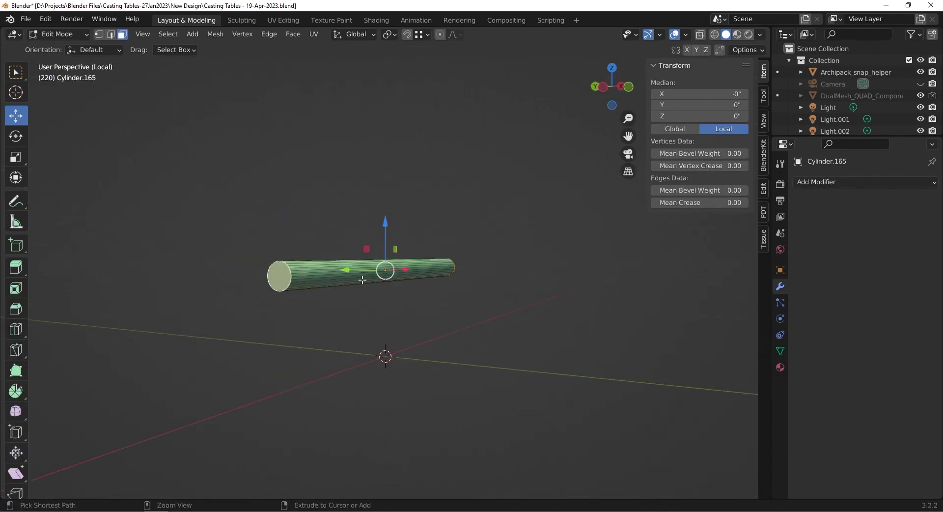
key("ctrl+b")
left_click(371, 293)
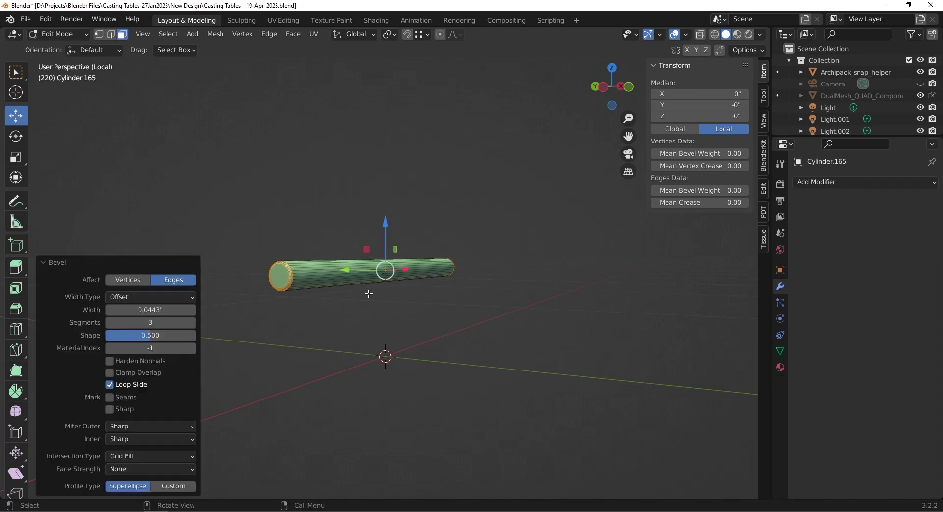
key("Tab")
- Add a level-3 Subdivision Surface modifier to the handle bar
left_click(800, 181)
left_click(674, 392)
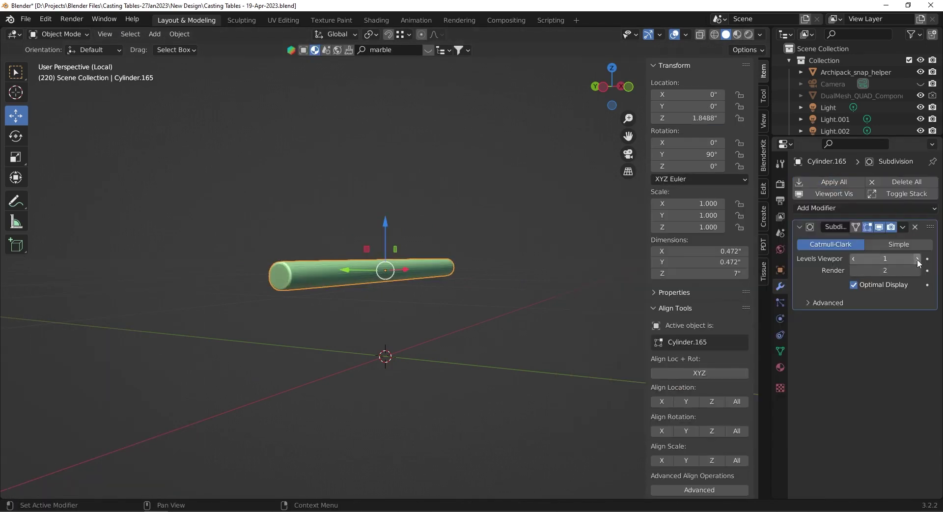
key("ctrl+a")
left_click(324, 308)
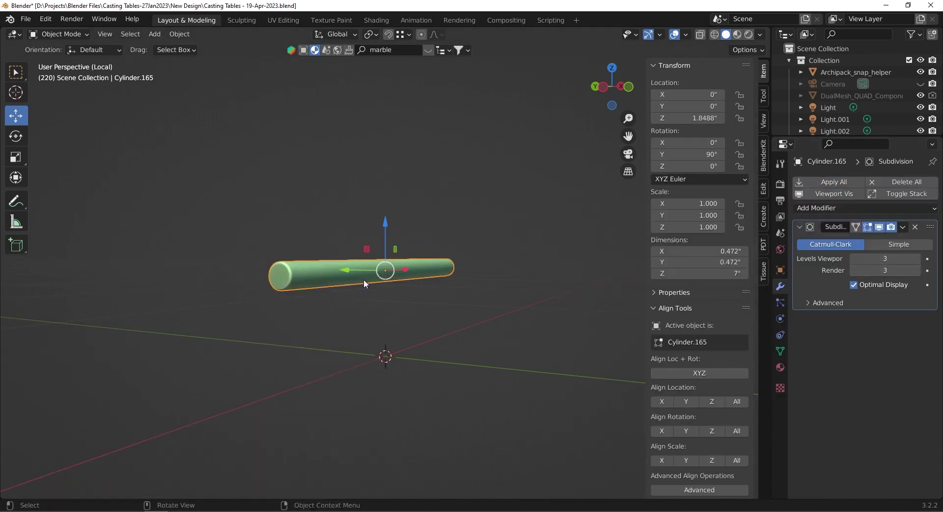
- Return to the full tray in front view and select the purple upright
key("KP_Divide")
key("KP_1")
left_click(396, 276)
scroll(397, 279, "down", 5)
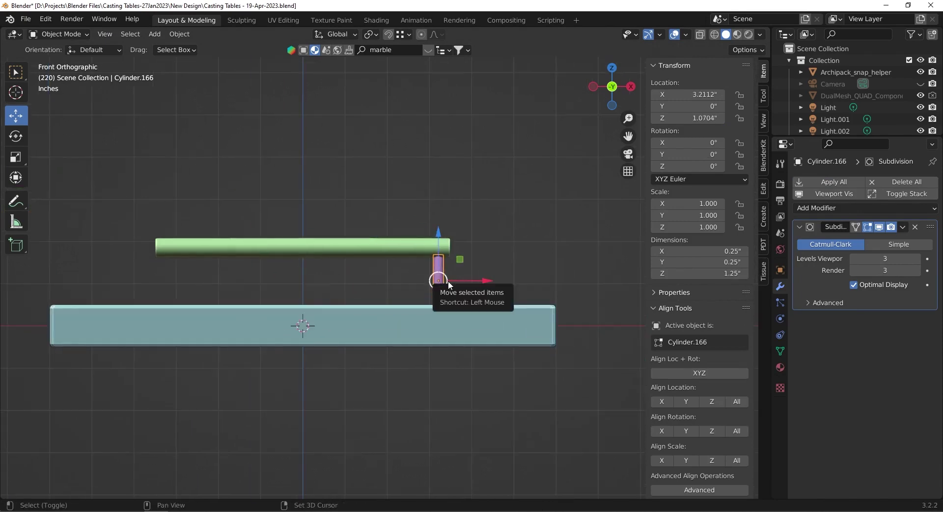
- Copy the purple upright along X under the bar's left end, then select bar and both uprights
key("shift+d")
key("x")
left_click(180, 289)
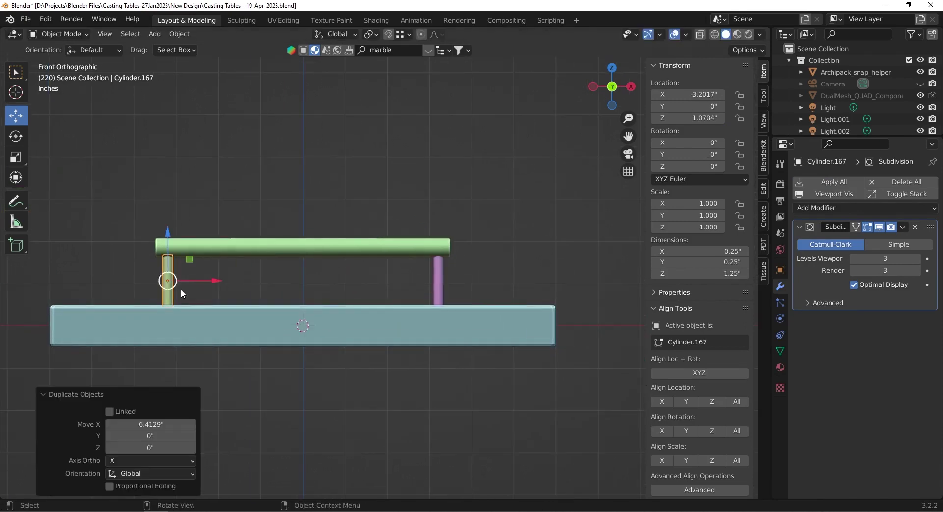
left_click_drag(129, 208, 531, 272)
middle_click_drag(531, 273, 434, 285)
- Move the handle to one tray end and copy it along Y to the other (Y ±7.7429")
key("KP_3")
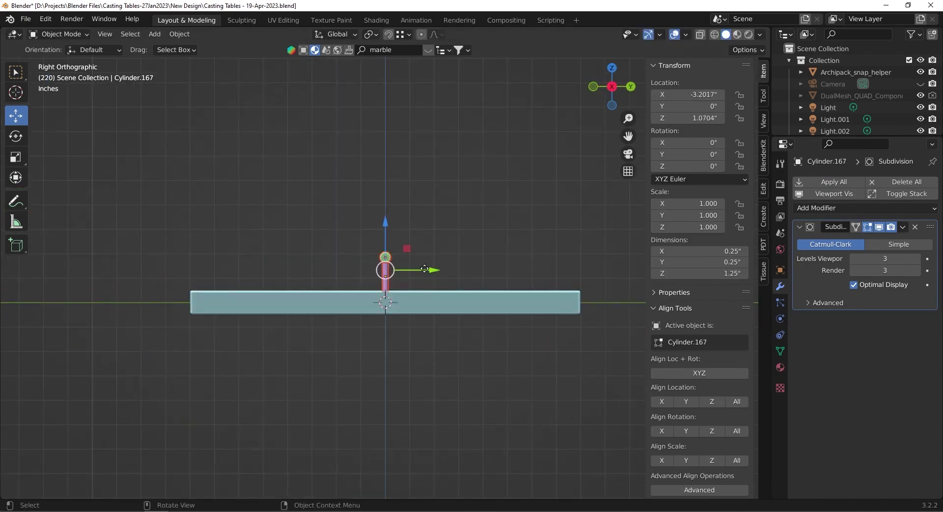
left_click_drag(425, 269, 237, 273)
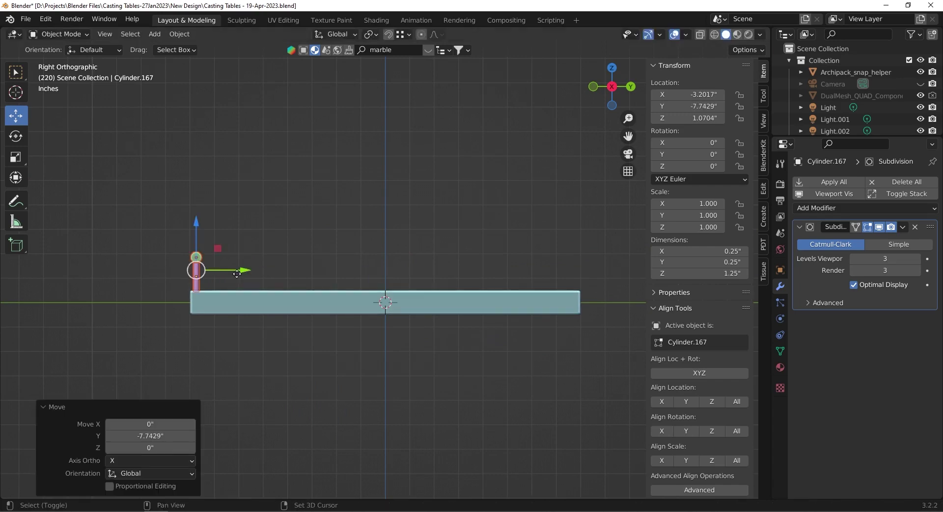
key("shift+d")
key("y")
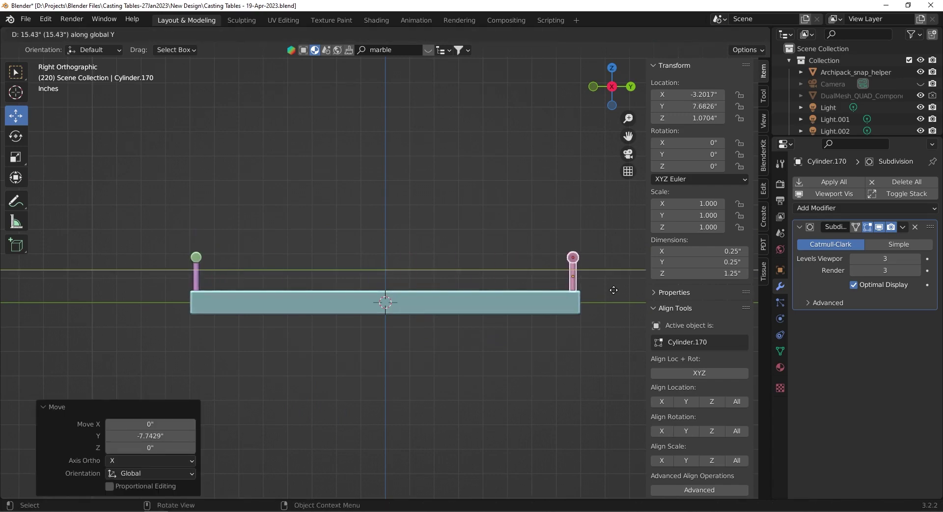
left_click(615, 290)
mouse_move(615, 290)
middle_mouse_down()
mouse_move(503, 327)
mouse_move(353, 312)
middle_mouse_up()
- Lower the tray body slightly and turn off see-through display
left_click(354, 312)
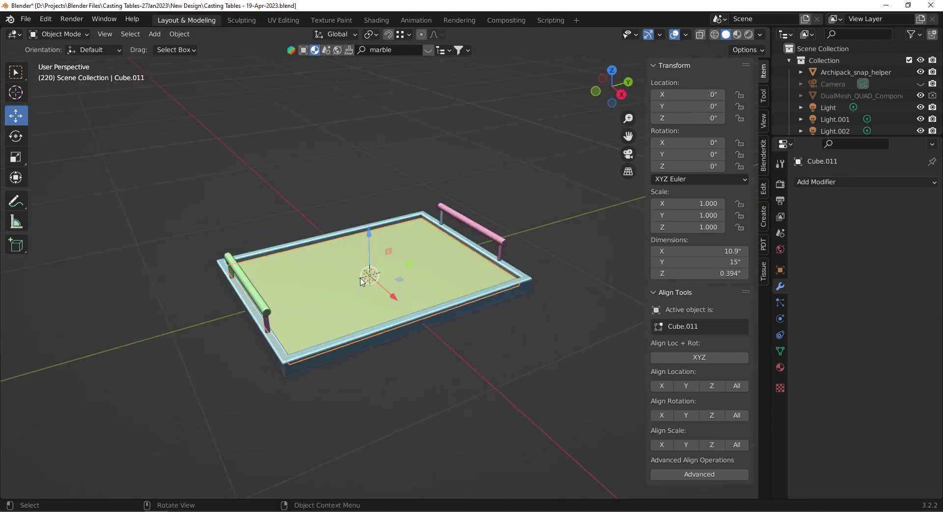
key("KP_3")
scroll(206, 295, "up", 2)
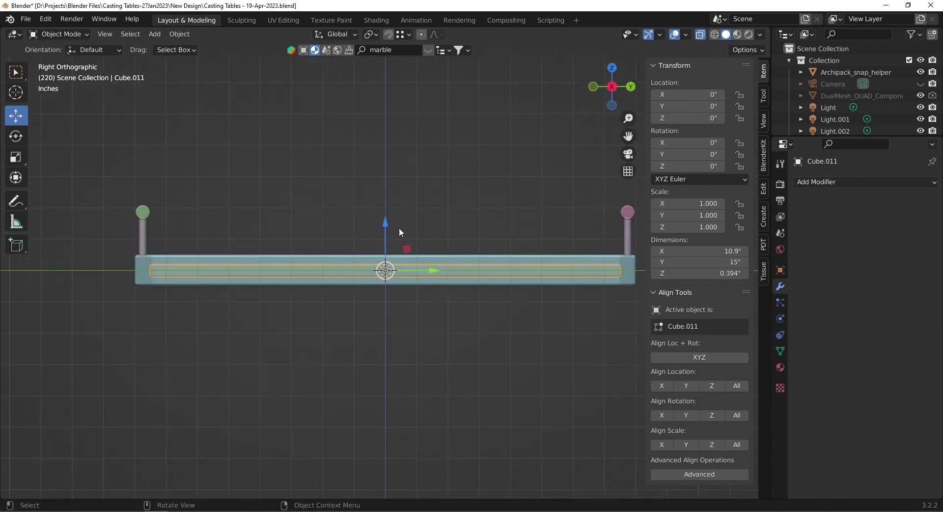
left_click_drag(385, 223, 382, 234)
mouse_move(381, 234)
middle_mouse_down()
mouse_move(353, 319)
mouse_move(321, 302)
middle_mouse_up()
key("alt+z")
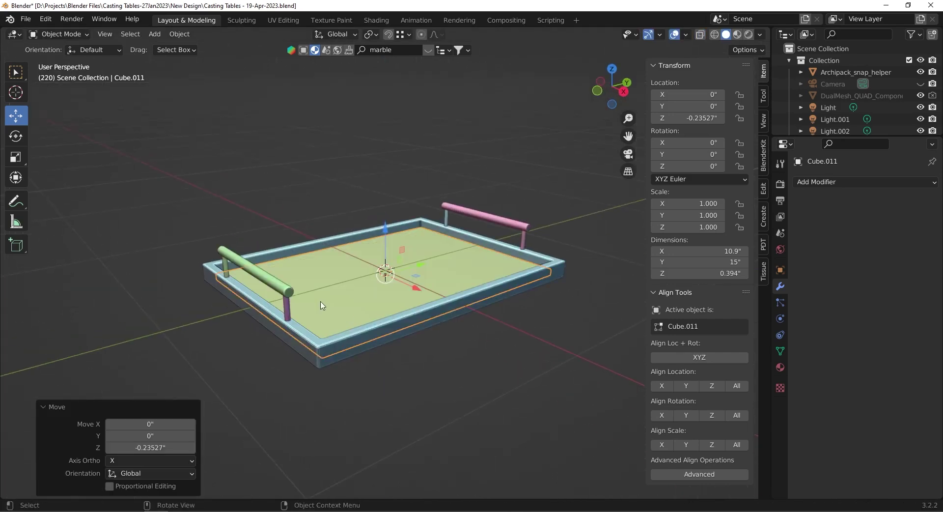
- Duplicate a front handle upright as a foot and move it under the tray's corner
left_click(287, 309)
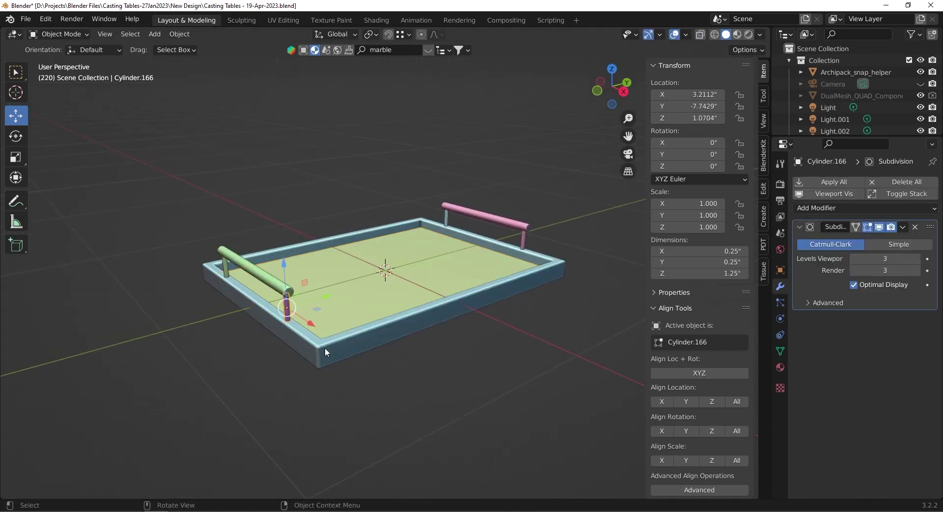
left_click(287, 308)
left_click(287, 308)
key("shift+d")
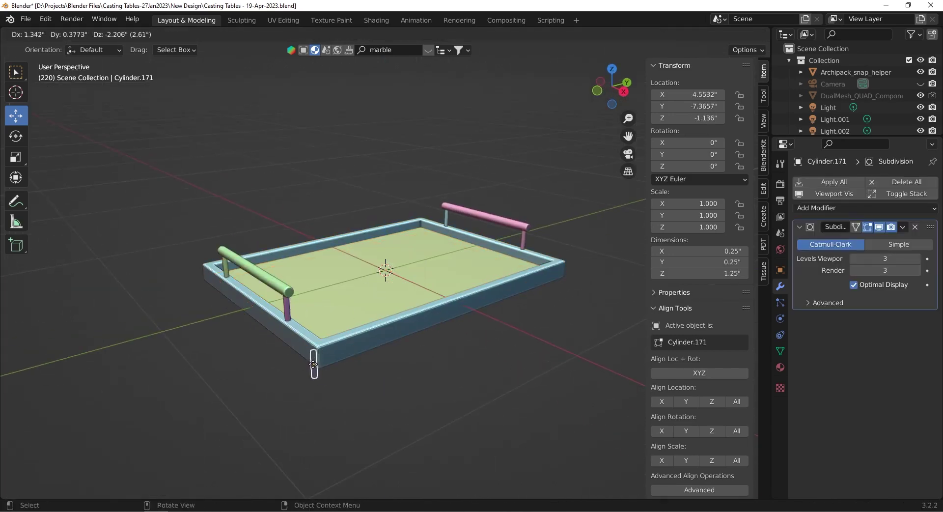
left_click(319, 368)
key("KP_3")
scroll(319, 368, "up", 5)
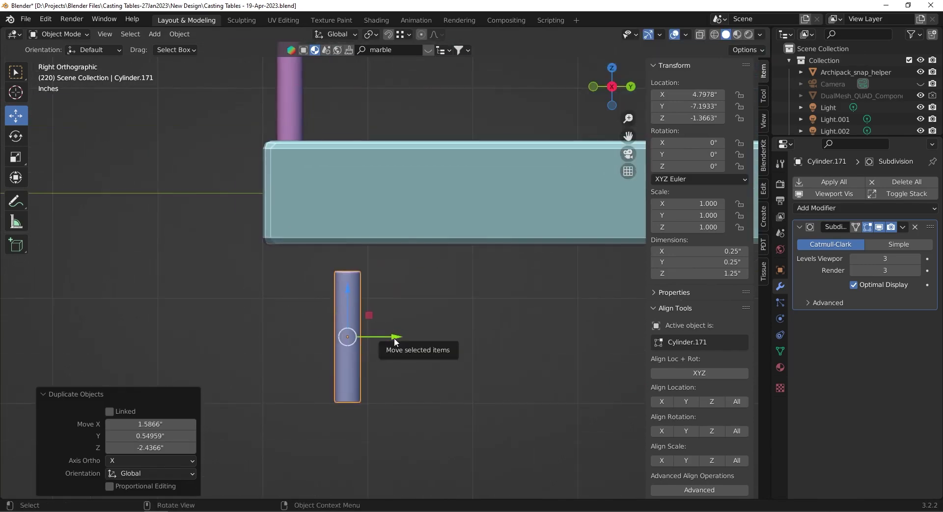
left_click_drag(394, 337, 277, 342)
- Shorten the foot by raising its bottom and widen its top so it tapers
key("Tab")
key("alt+z")
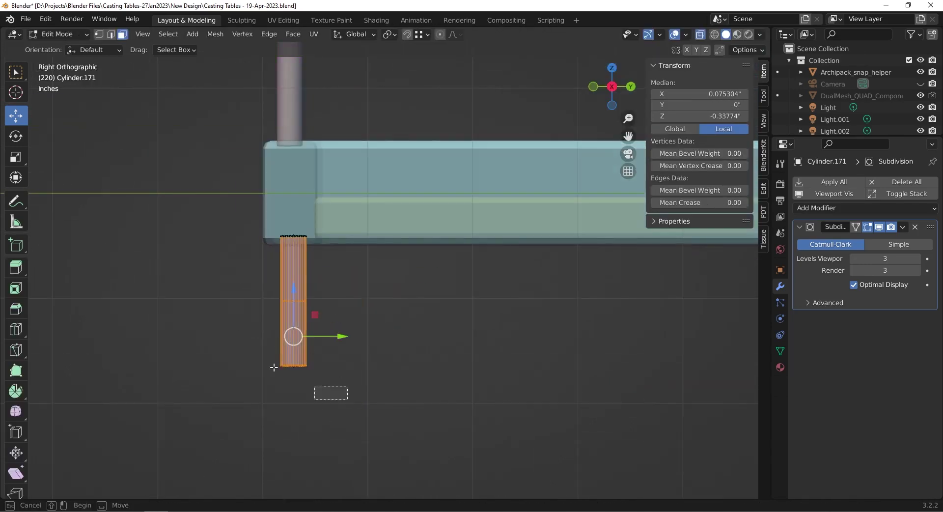
left_click_drag(347, 457, 272, 356)
key("g")
key("z")
left_click(304, 279)
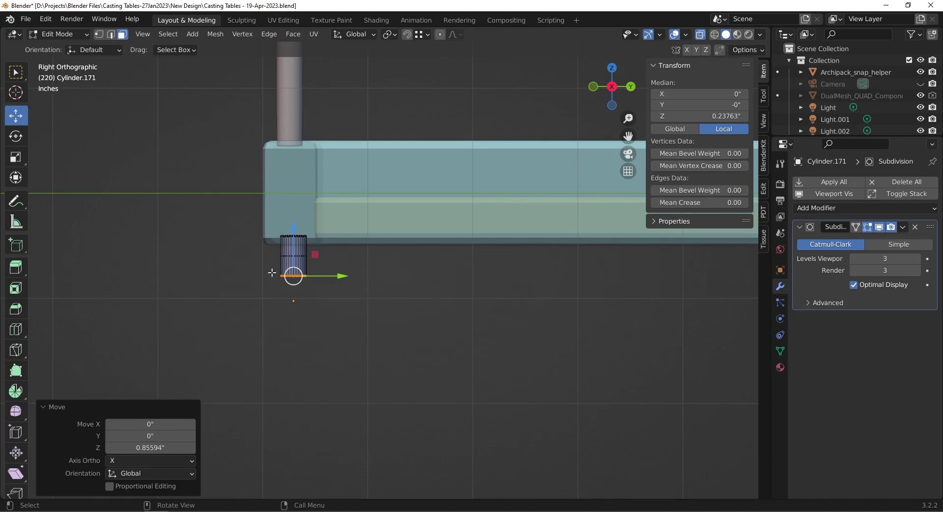
left_click(295, 236)
key("s")
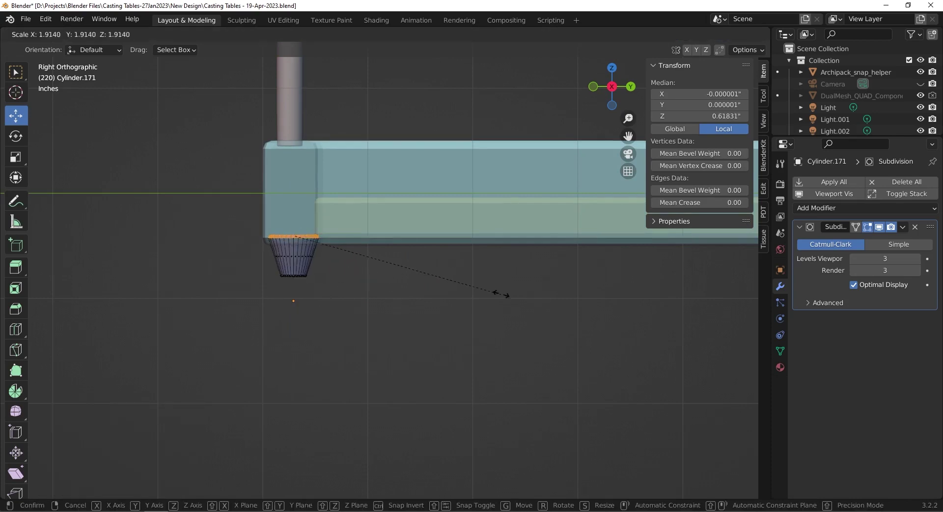
left_click(443, 285)
key("Tab")
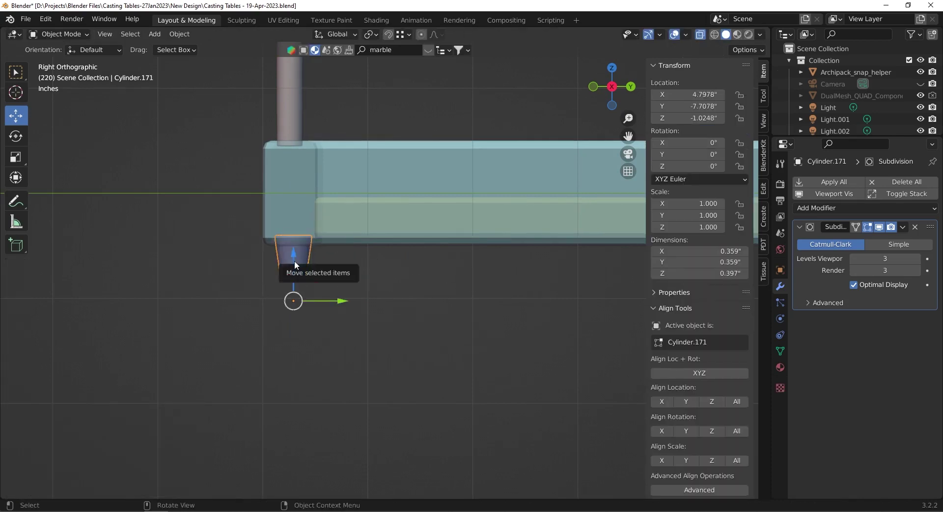
- Set the foot's origin to its centre and place it under the tray's corner
right_click(294, 260)
left_click(343, 310)
left_click_drag(291, 224, 291, 232)
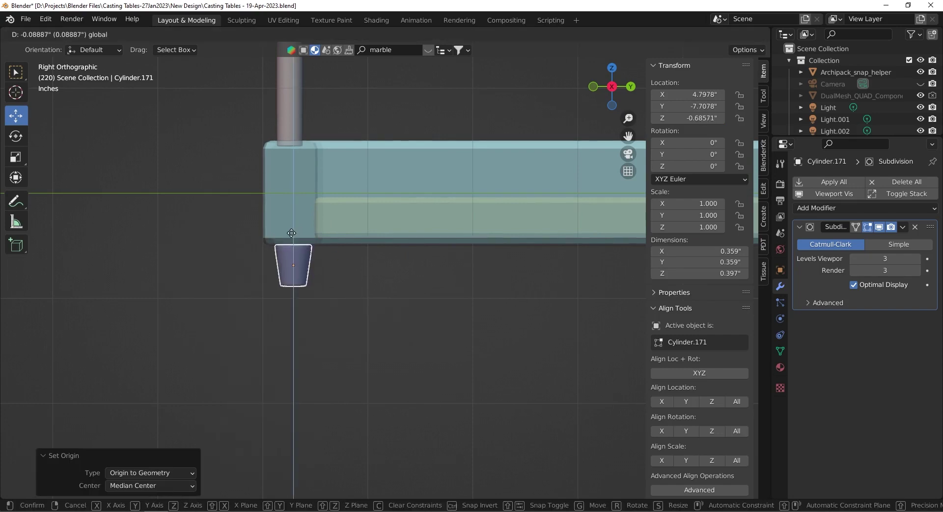
key("KP_1")
left_click(525, 269)
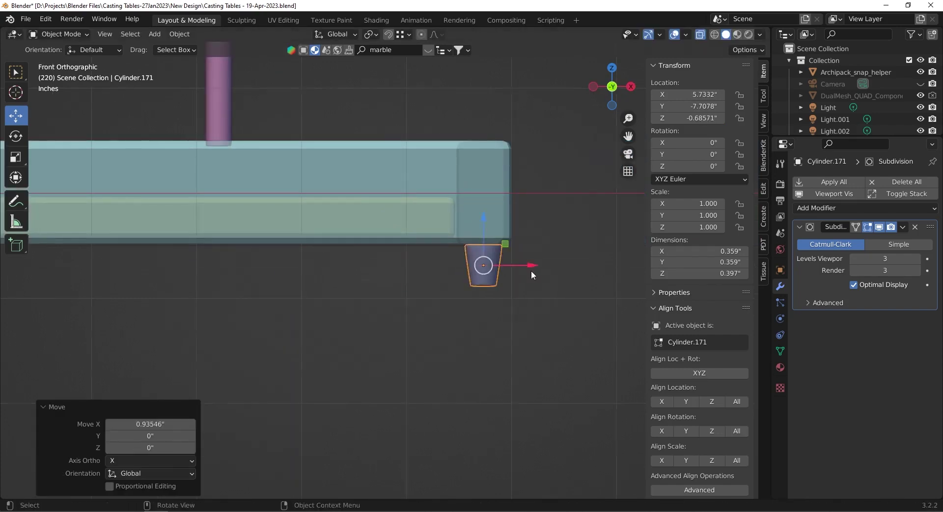
scroll(518, 278, "down", 3)
- Copy the foot along X to the opposite front corner
key("shift+d")
key("x")
left_click(92, 285)
middle_click_drag(188, 275, 381, 281, "shift")
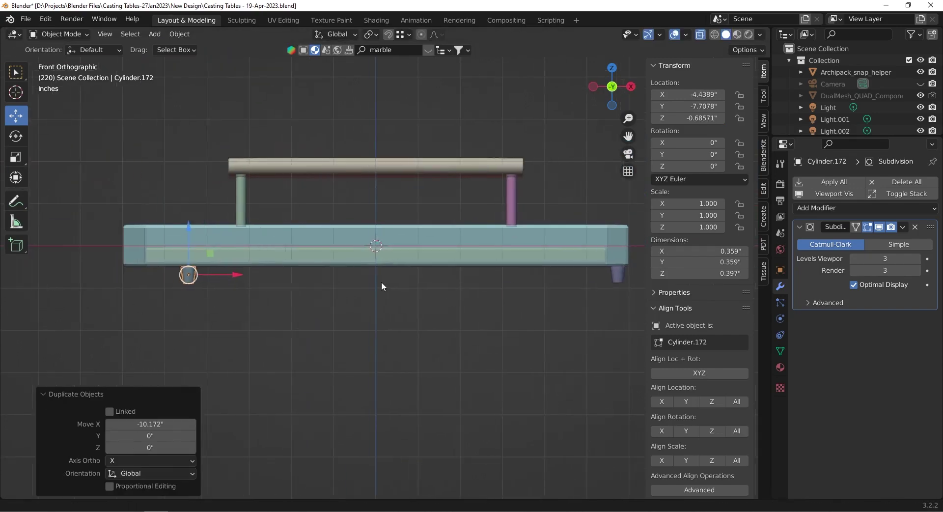
key("g")
key("x")
left_click(94, 278)
- Copy both front feet to the tray's far end
left_click_drag(94, 276, 665, 314, "shift")
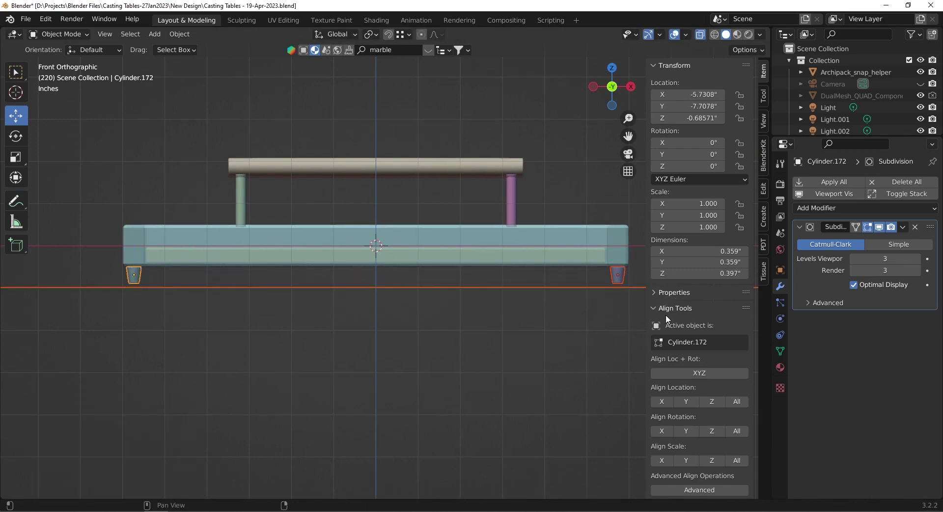
key("KP_3")
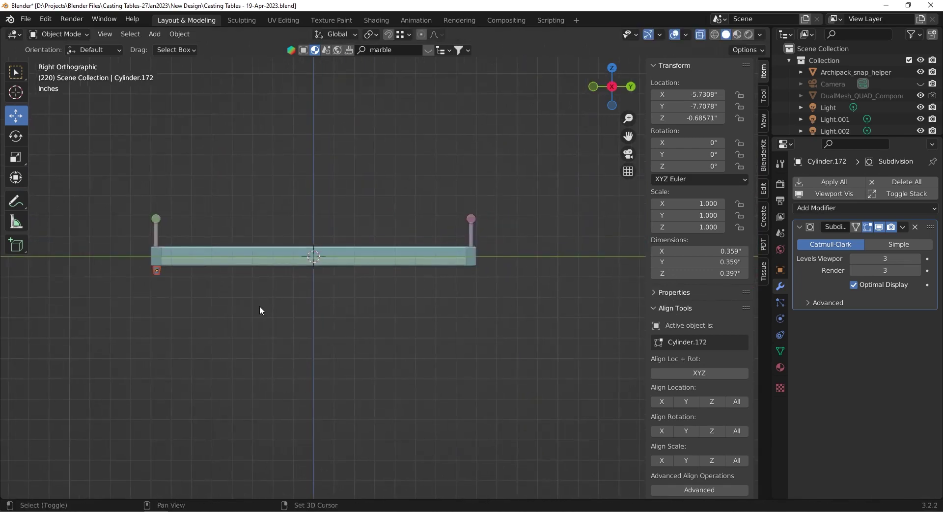
key("shift+d")
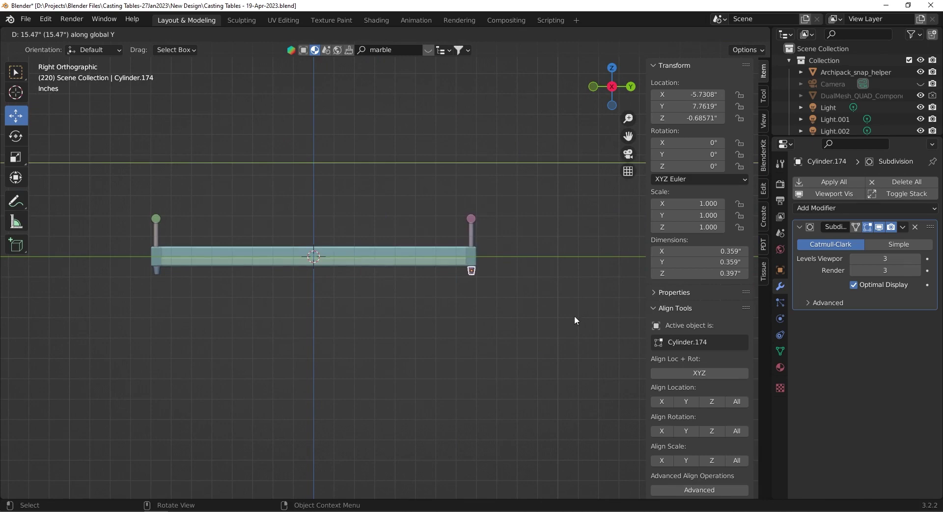
left_click(573, 315)
- Raise the whole tray 0.917 inches so it rests on the feet
left_click_drag(440, 296, 315, 214)
key("g")
key("z")
left_click(314, 194)
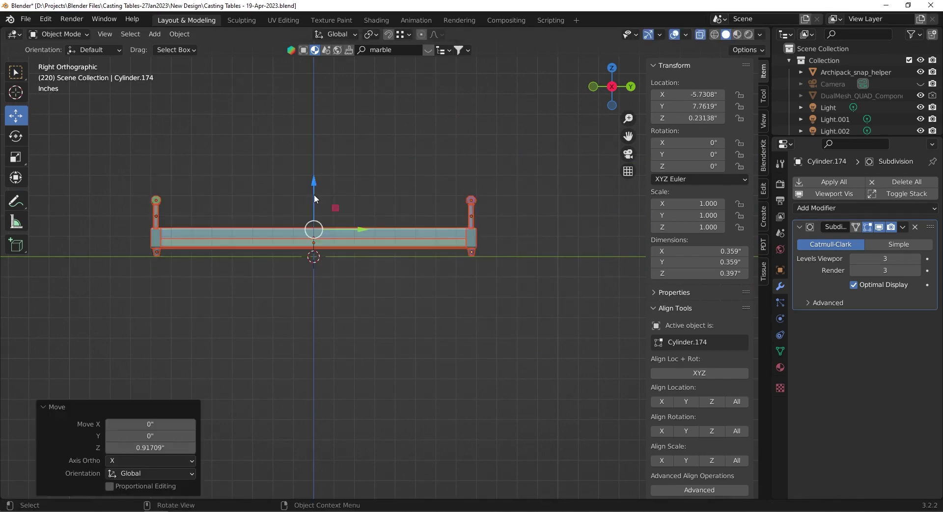
key("KP_0")
middle_click_drag(326, 204, 421, 279)
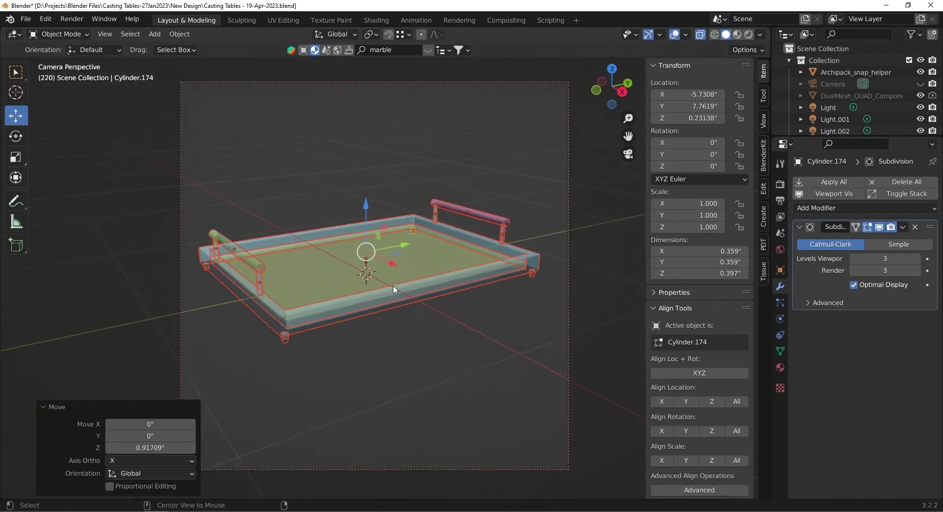
- Add a Subdivision Surface modifier to the tray base with viewport and render levels 3
left_click(440, 360)
left_click(442, 290)
left_click(835, 207)
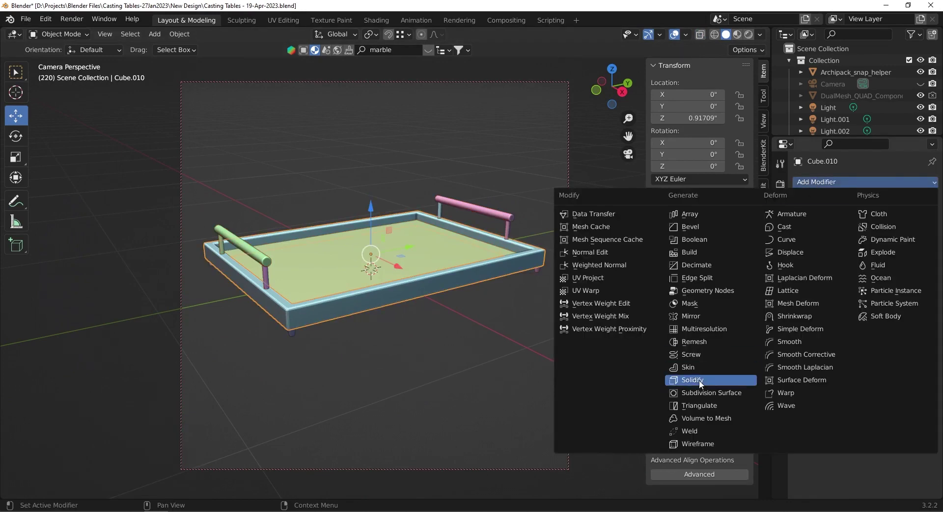
left_click(699, 379)
left_click(916, 270)
double_click(915, 258)
- Shade the tray base smooth and apply its scale
right_click(343, 258)
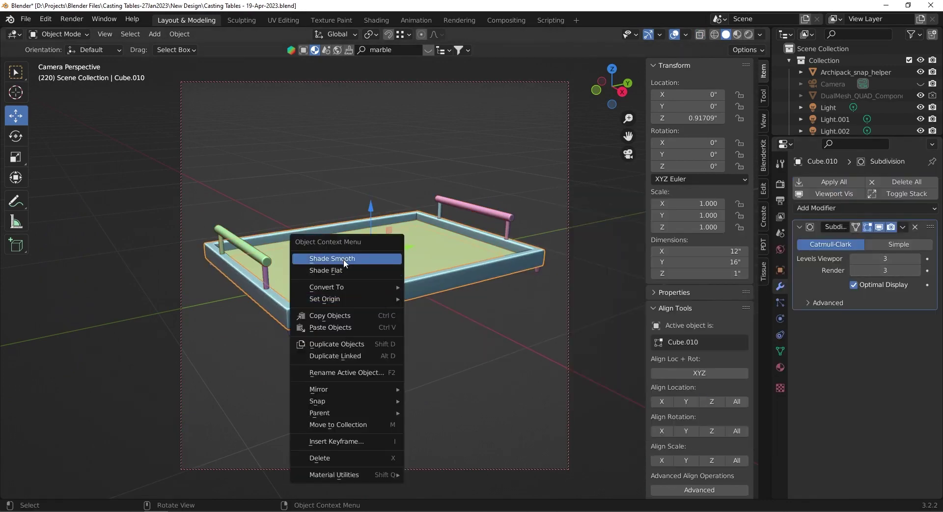
left_click(344, 263)
key("ctrl+a")
left_click(314, 291)
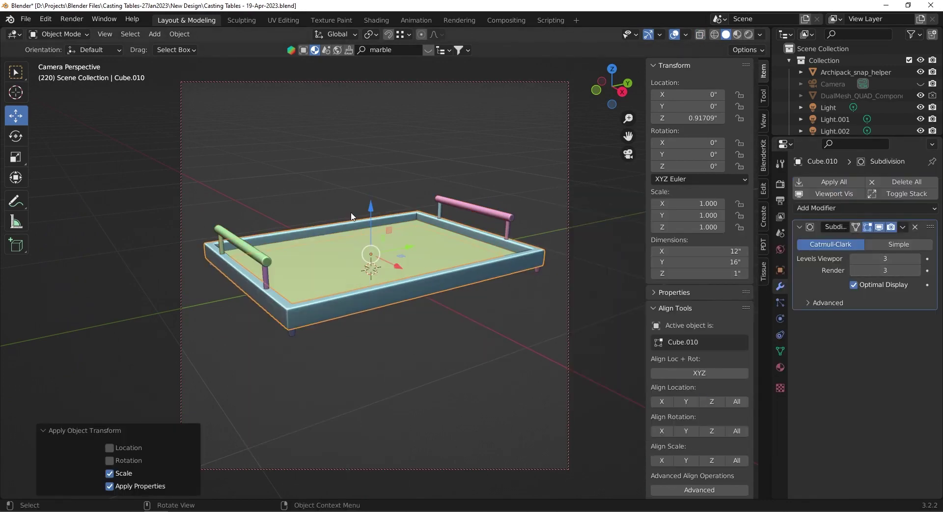
- Save 'Casting Tables - 19-Apr-2023.blend' and switch to the Shading workspace
mouse_move(351, 216)
middle_mouse_down()
mouse_move(431, 267)
mouse_move(414, 263)
middle_mouse_up()
left_click(26, 19)
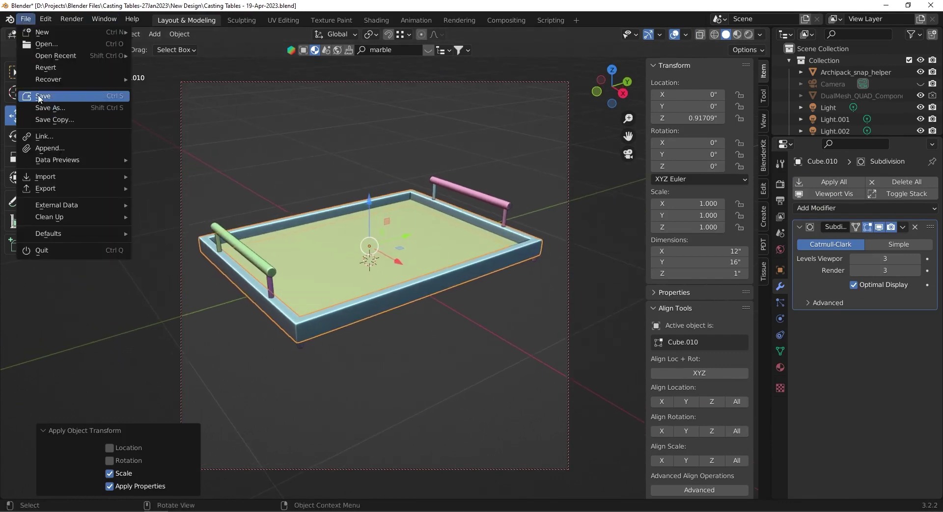
left_click(39, 97)
left_click(376, 21)
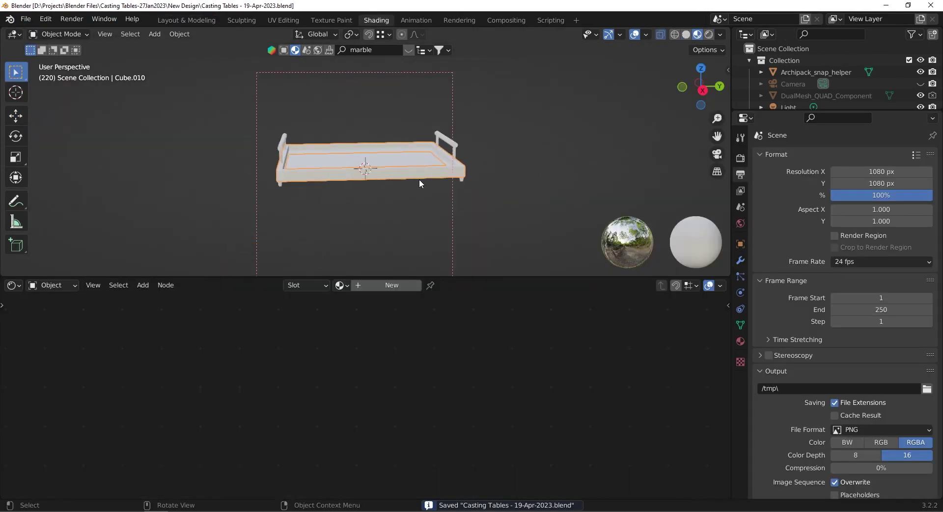
- Give the tray frame and a foot the PC black material
middle_click_drag(438, 176, 435, 199)
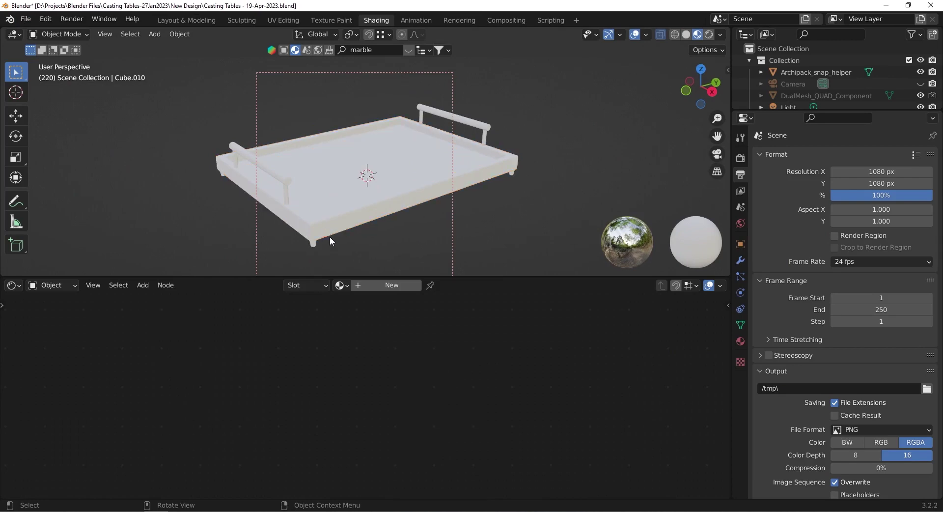
left_click(340, 285)
left_click(368, 360)
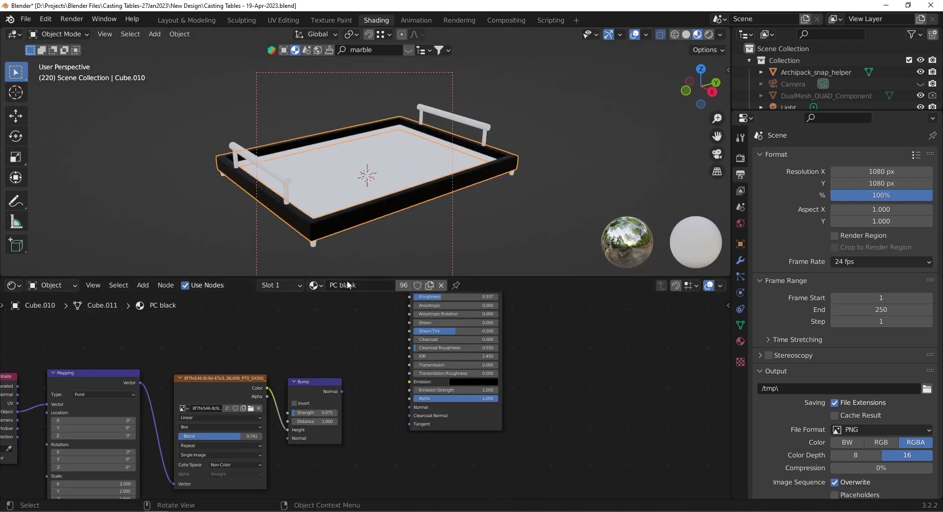
mouse_move(316, 251)
middle_mouse_down()
mouse_move(387, 231)
mouse_move(308, 232)
mouse_move(351, 266)
middle_mouse_up()
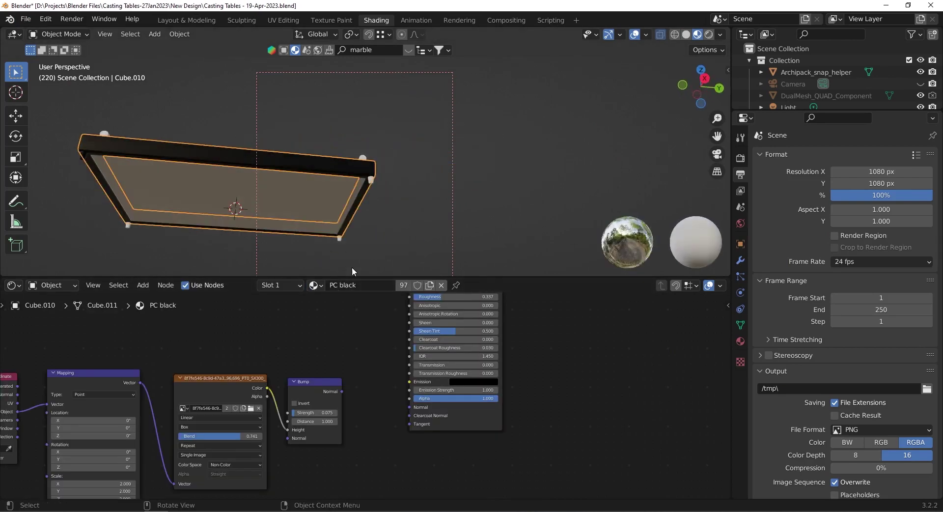
left_click_drag(314, 284, 339, 238)
- Apply the Wood procedural material to the inner base panel
left_click(147, 216)
left_click(339, 284)
scroll(393, 383, "down", 5)
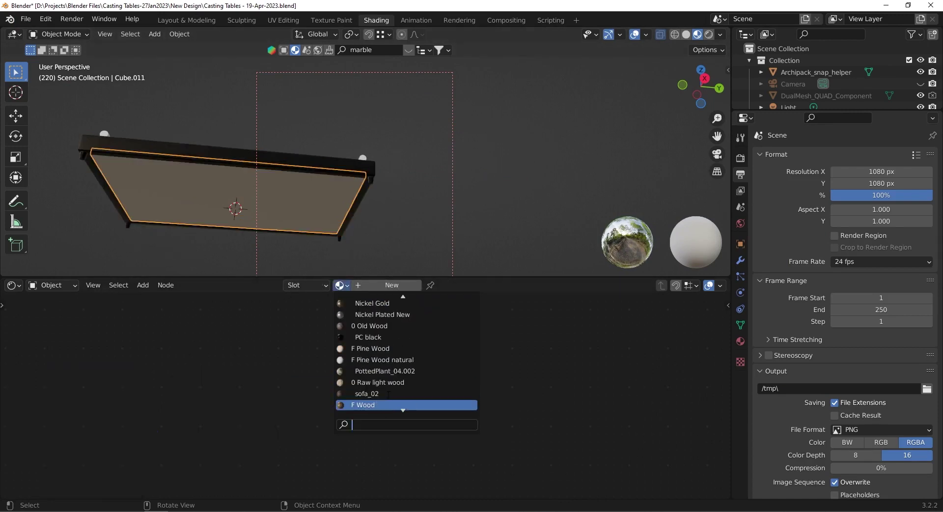
scroll(356, 361, "down", 3)
left_click(363, 404)
- Try Wood Parquet 03, Wood plank boat, Wood 01 and another wood on the base
middle_click_drag(312, 204, 341, 107)
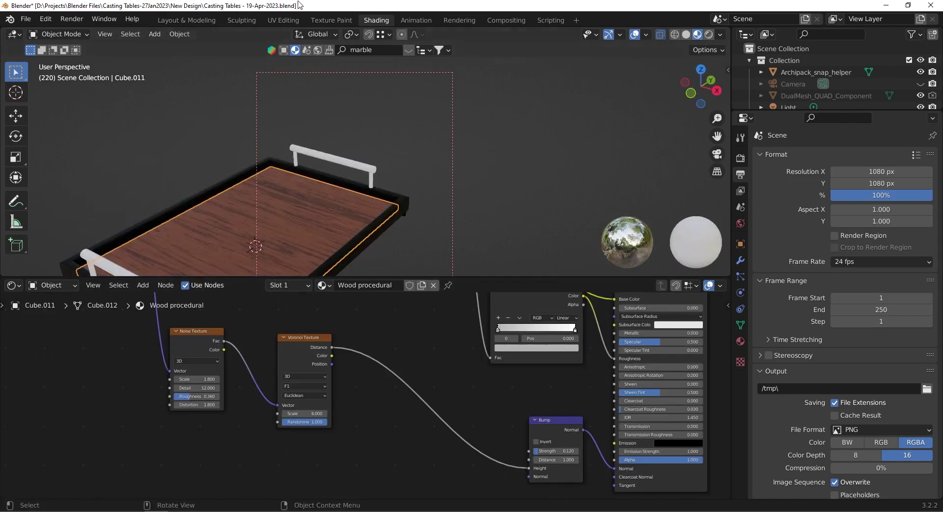
left_click(321, 285)
left_click(344, 381)
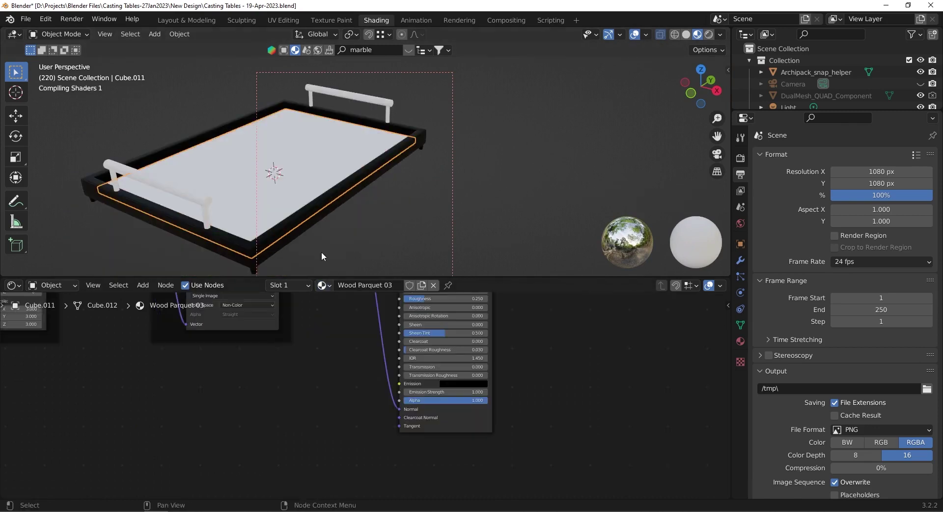
left_click(321, 285)
left_click(354, 392)
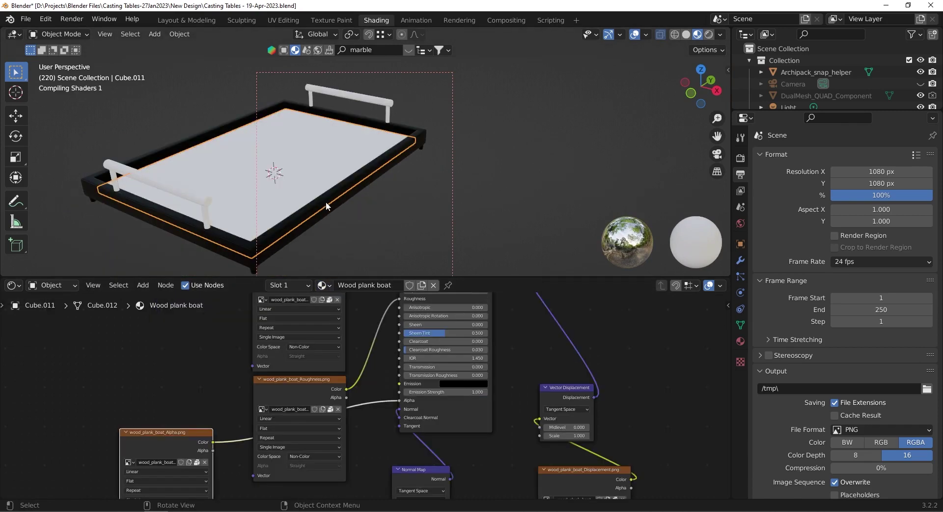
left_click(322, 284)
left_click(351, 371)
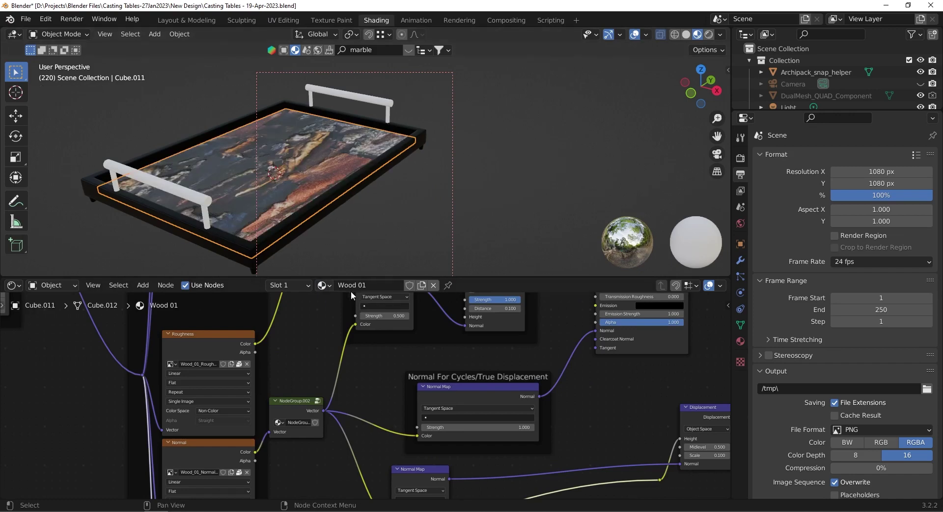
left_click(323, 285)
left_click(345, 359)
- Try sofa_02 on the base, then settle on the Wood material
middle_click_drag(313, 191, 313, 222)
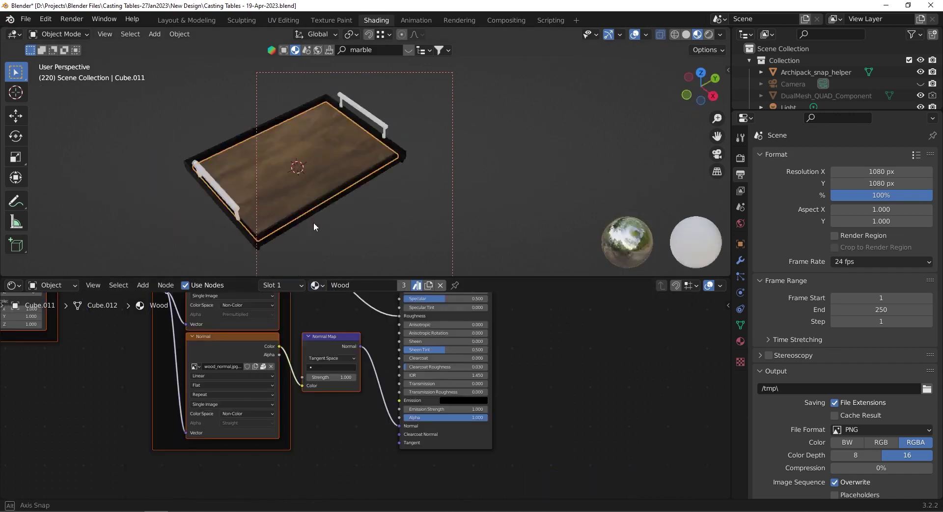
left_click(316, 285)
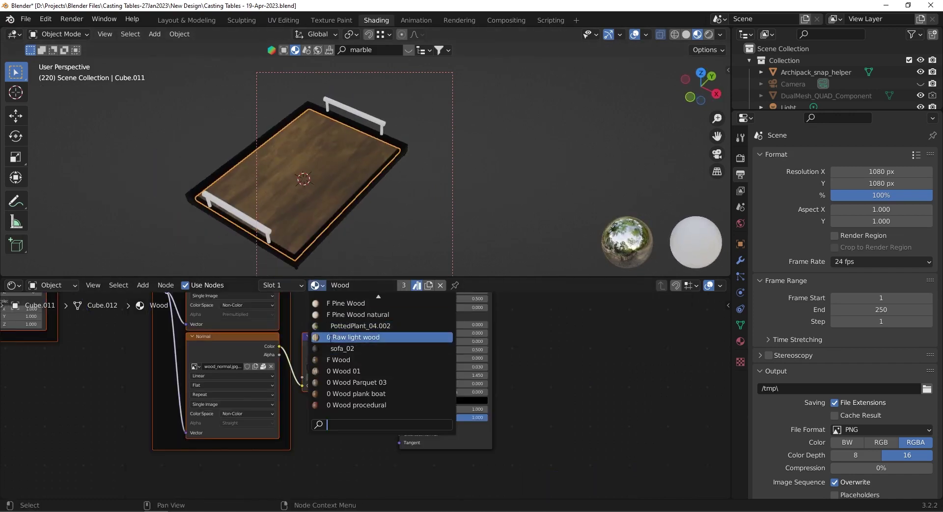
left_click(334, 345)
left_click(317, 285)
left_click(338, 331)
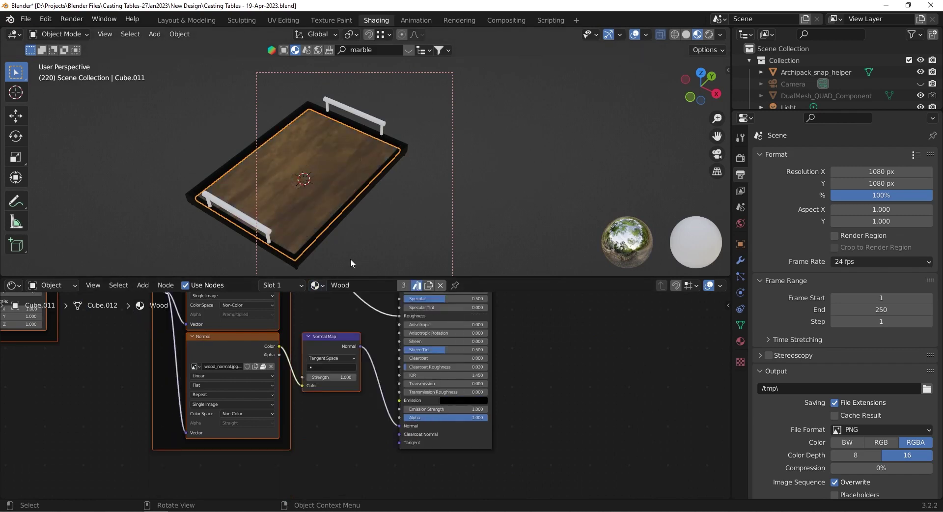
- Make the front and back handles gold with the Nickel Gold material
mouse_move(349, 258)
middle_mouse_down()
mouse_move(354, 243)
mouse_move(322, 308)
middle_mouse_up()
left_click(269, 208)
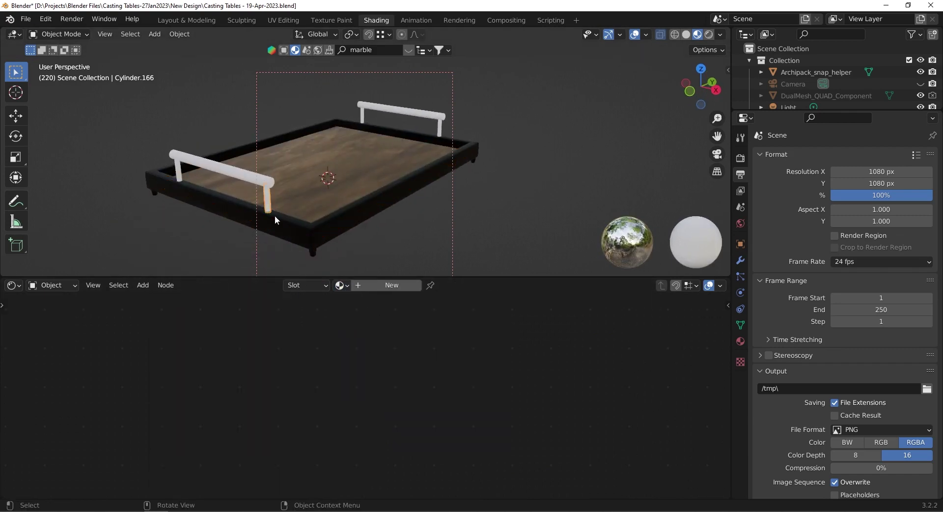
left_click(349, 286)
scroll(374, 371, "down", 5)
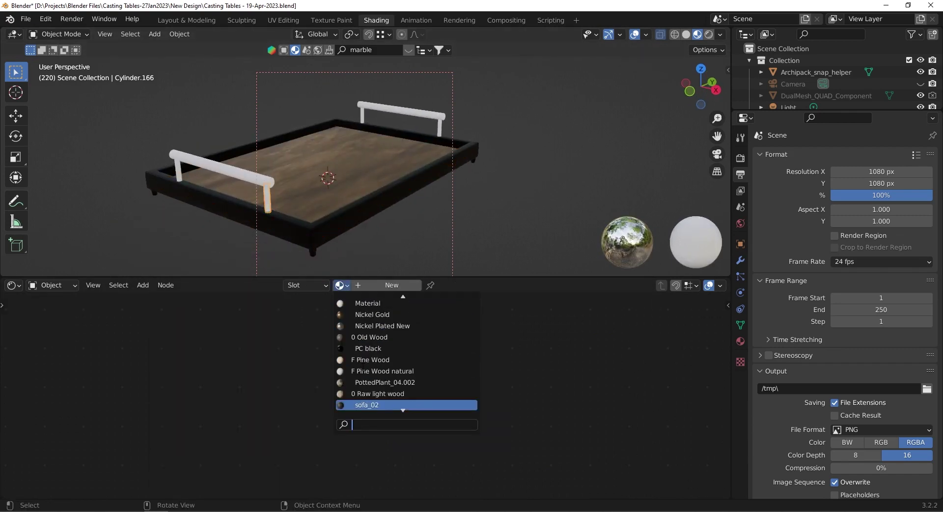
left_click(359, 315)
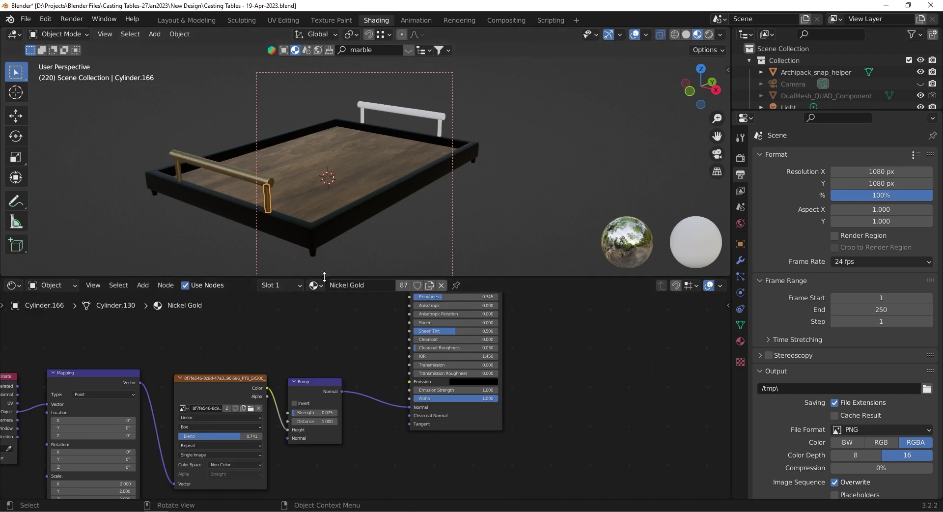
left_click_drag(313, 285, 363, 118)
left_click_drag(314, 285, 375, 117)
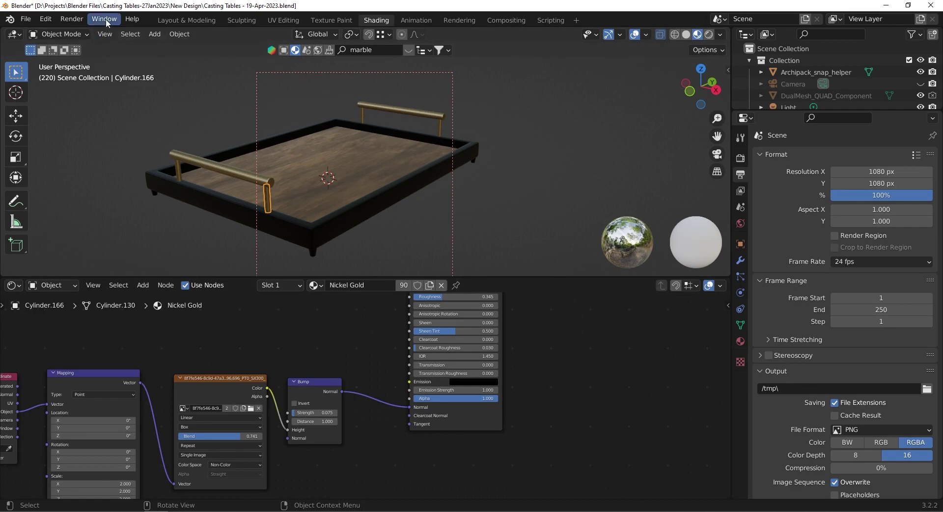
- Save the file and return to the Layout workspace
left_click(25, 19)
left_click(29, 96)
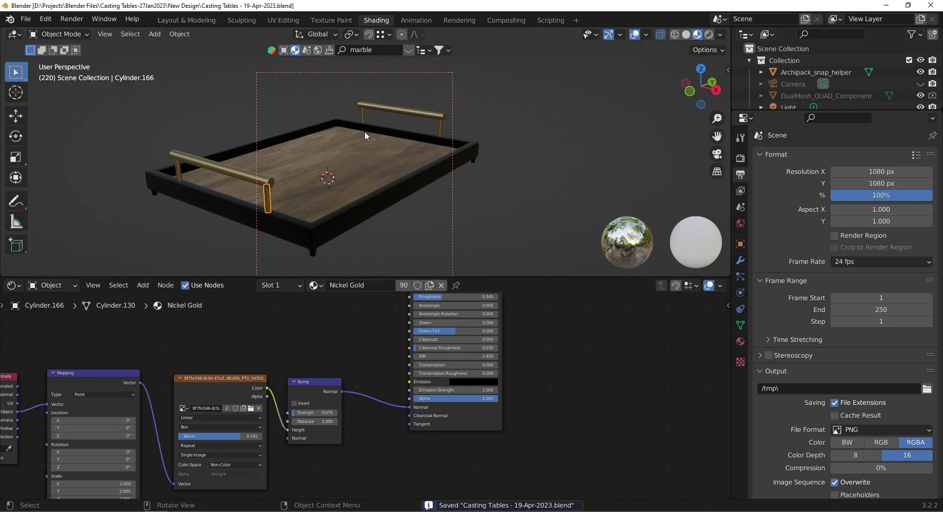
left_click(185, 24)
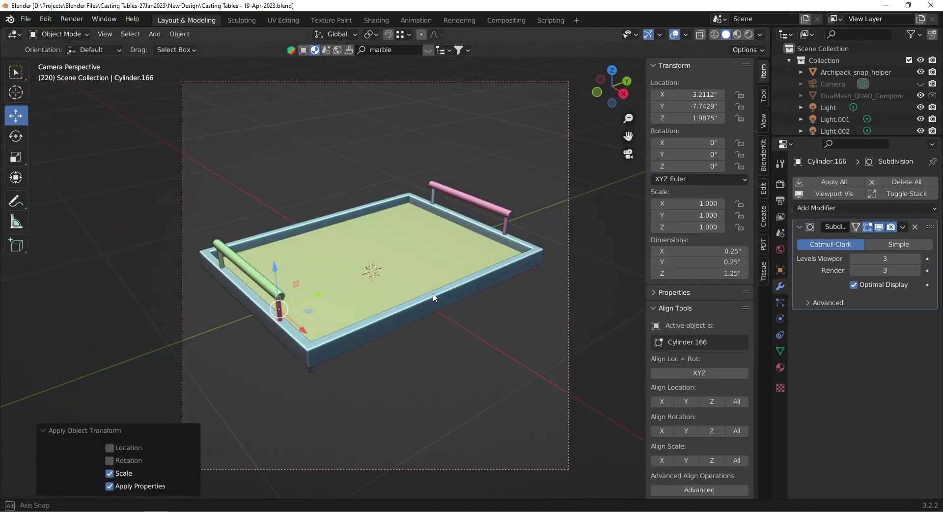
- Save with Ctrl+S and render the textured tray with F12
middle_click_drag(432, 296, 442, 309)
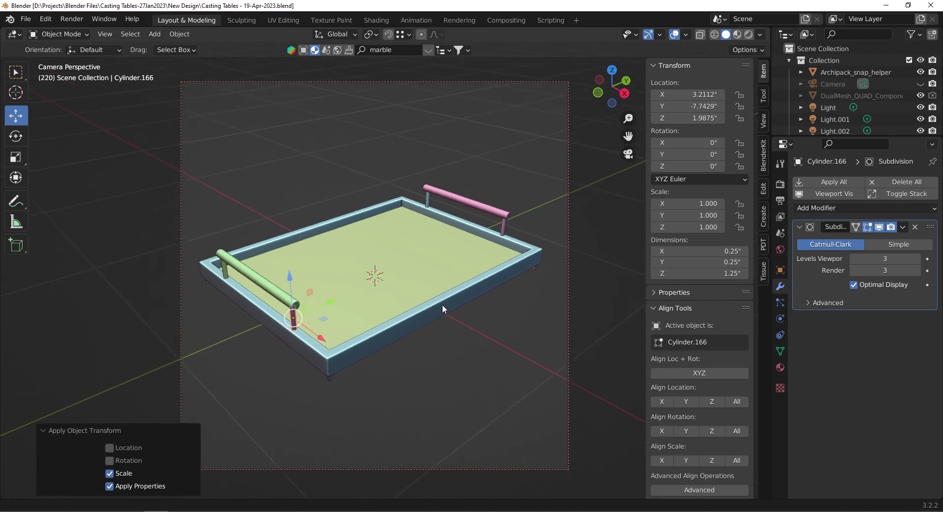
key("ctrl+s")
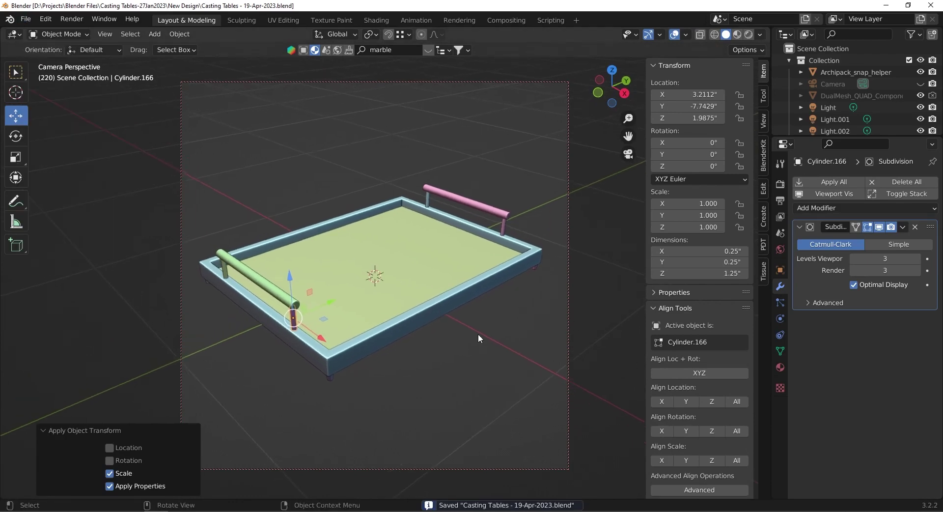
key("F12")
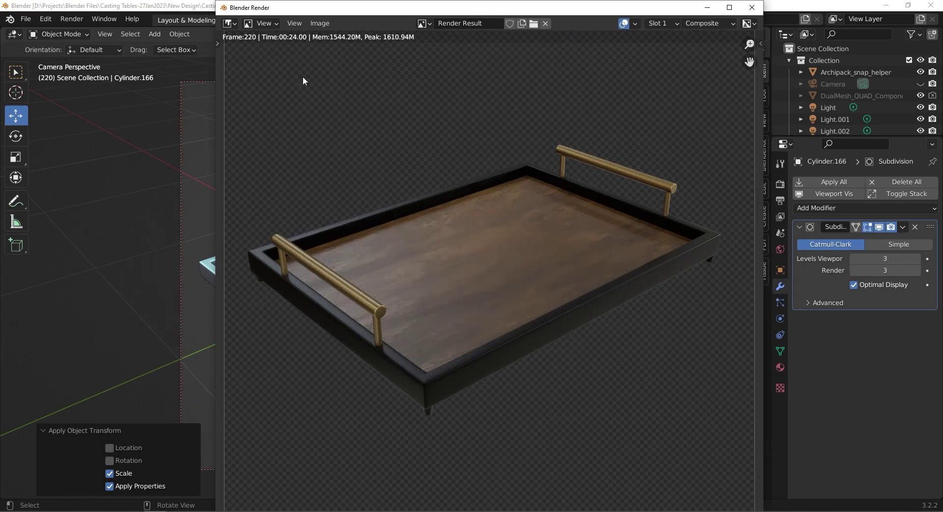
- Close the Blender Render window and view the tray from a new angle
left_click(319, 23)
key("Escape")
mouse_move(440, 283)
middle_mouse_down()
mouse_move(544, 305)
mouse_move(551, 291)
mouse_move(437, 311)
mouse_move(476, 336)
mouse_move(486, 305)
mouse_move(477, 292)
mouse_move(463, 314)
mouse_move(468, 325)
mouse_move(463, 297)
mouse_move(449, 312)
mouse_move(463, 294)
middle_mouse_up()
scroll(476, 278, "up", 3)
scroll(476, 278, "down", 2)
- Save the scene again as Casting Tables - 19-Apr-2023.blend
left_click(25, 19)
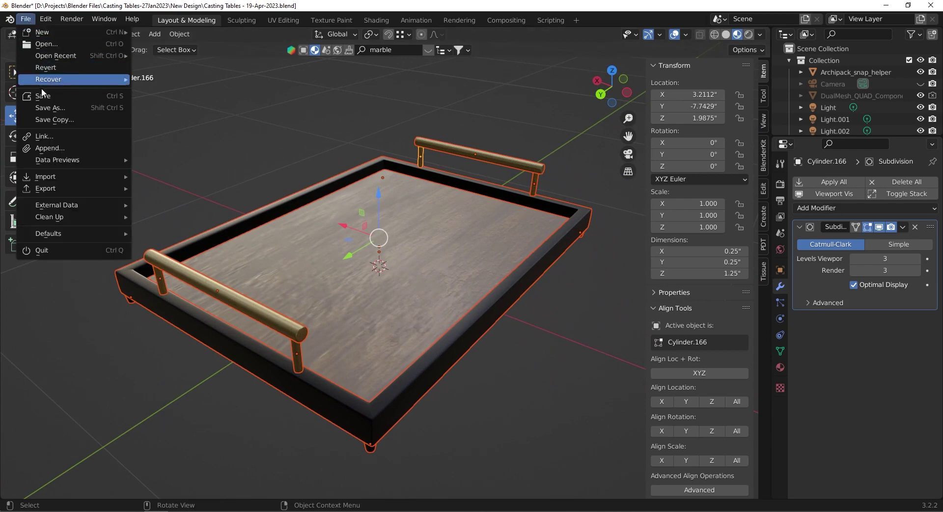
left_click(44, 96)
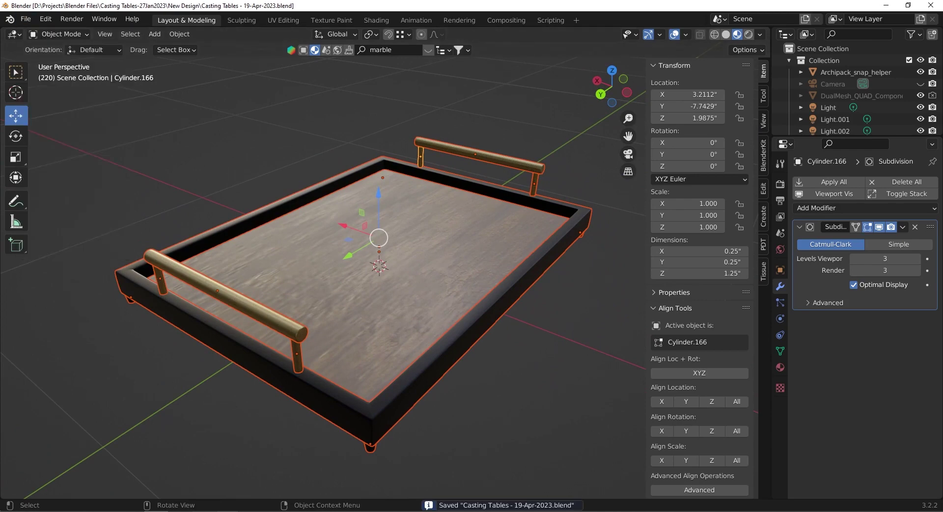